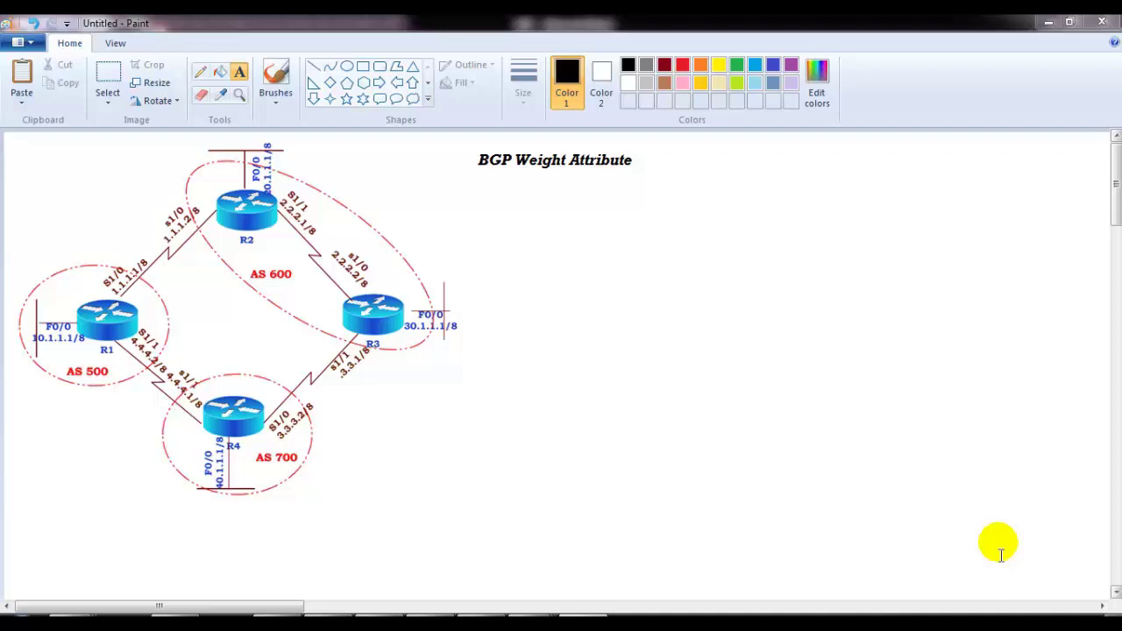
- Try a text box, a circle and a black underline on Weight Attribute, undoing each
click(238, 138)
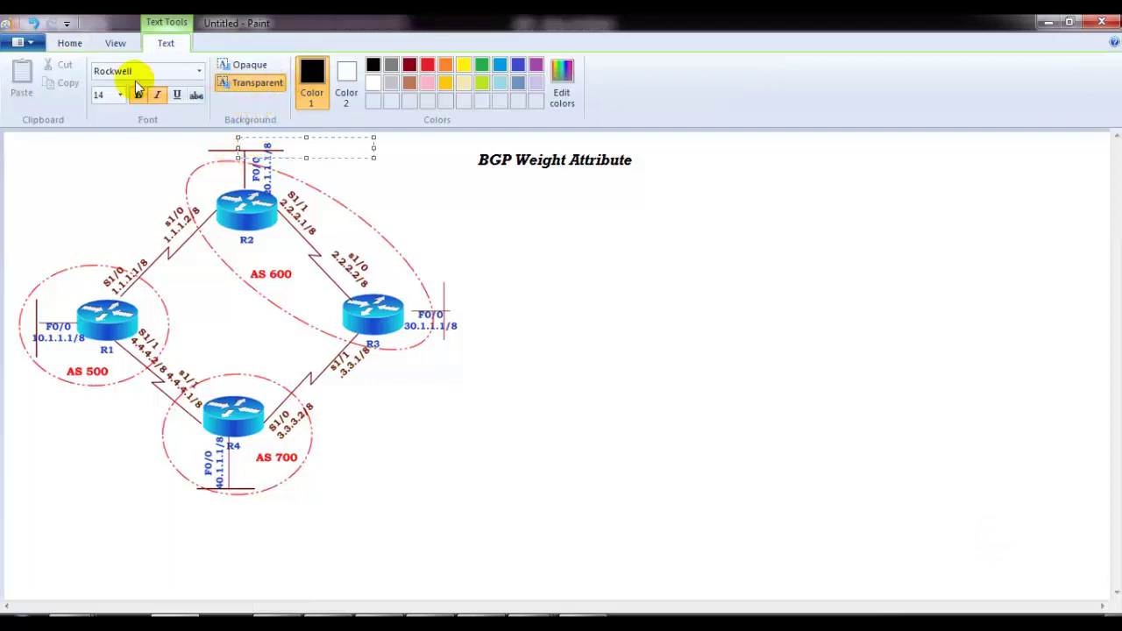
click(70, 43)
click(277, 75)
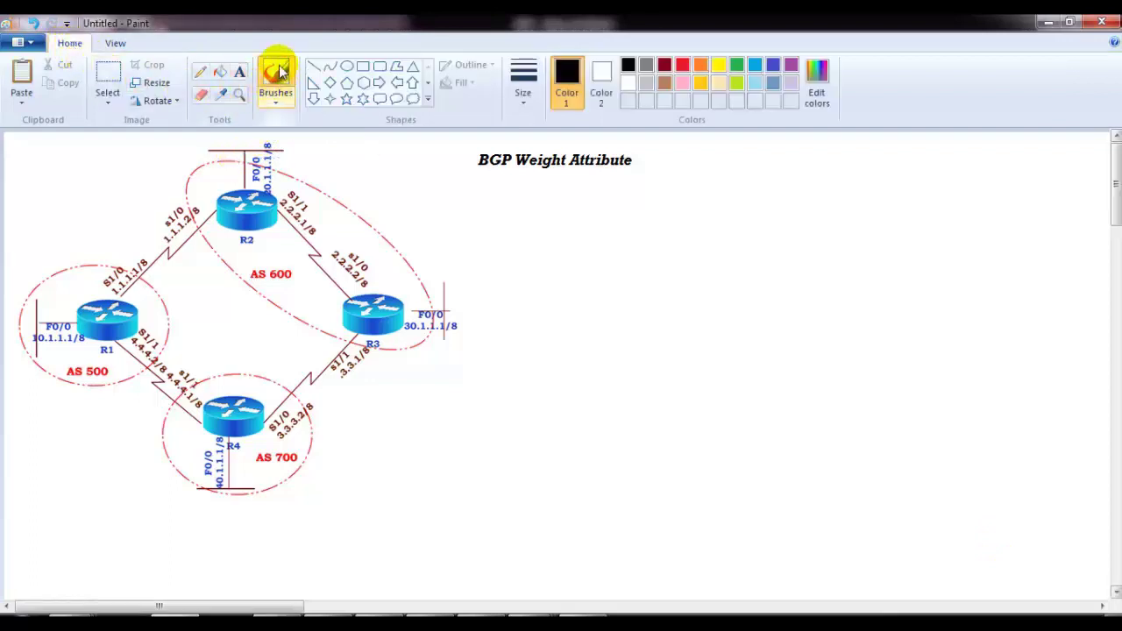
mouse_move(545, 184)
mouse_down()
mouse_move(526, 143)
mouse_move(578, 194)
mouse_move(587, 251)
mouse_move(566, 240)
mouse_move(576, 255)
mouse_move(672, 251)
mouse_move(658, 235)
mouse_up()
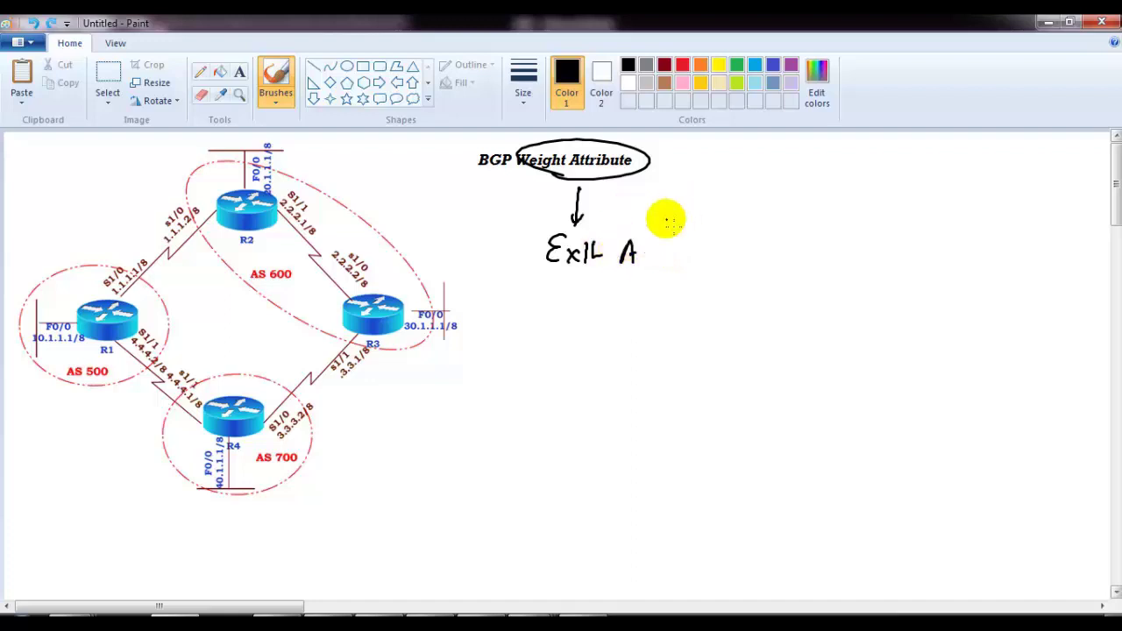
key(ctrl+z)
key(ctrl+z)
key(ctrl+z)
key(ctrl+z)
key(ctrl+z)
key(ctrl+z)
key(ctrl+z)
key(ctrl+z)
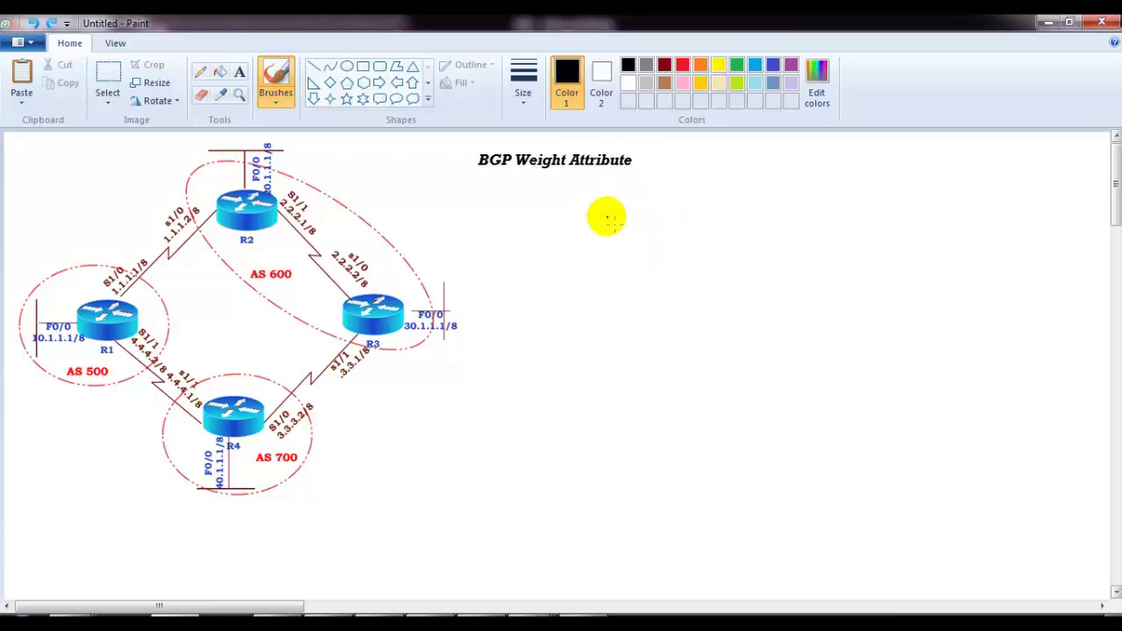
mouse_move(523, 171)
mouse_down()
mouse_move(620, 175)
mouse_move(561, 208)
mouse_up()
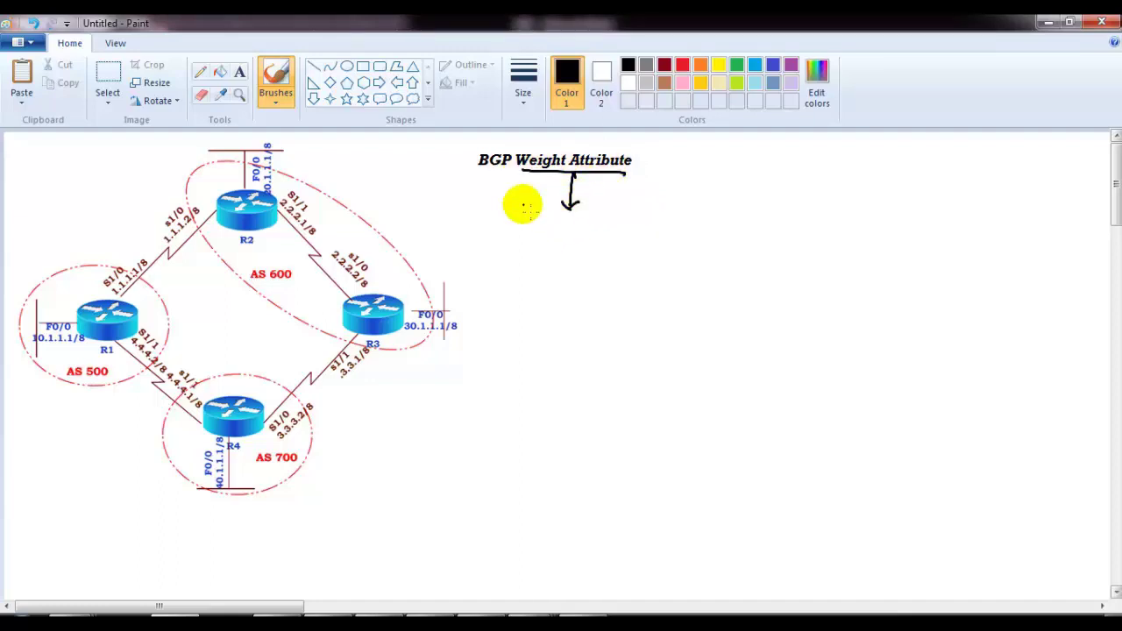
key(ctrl+z)
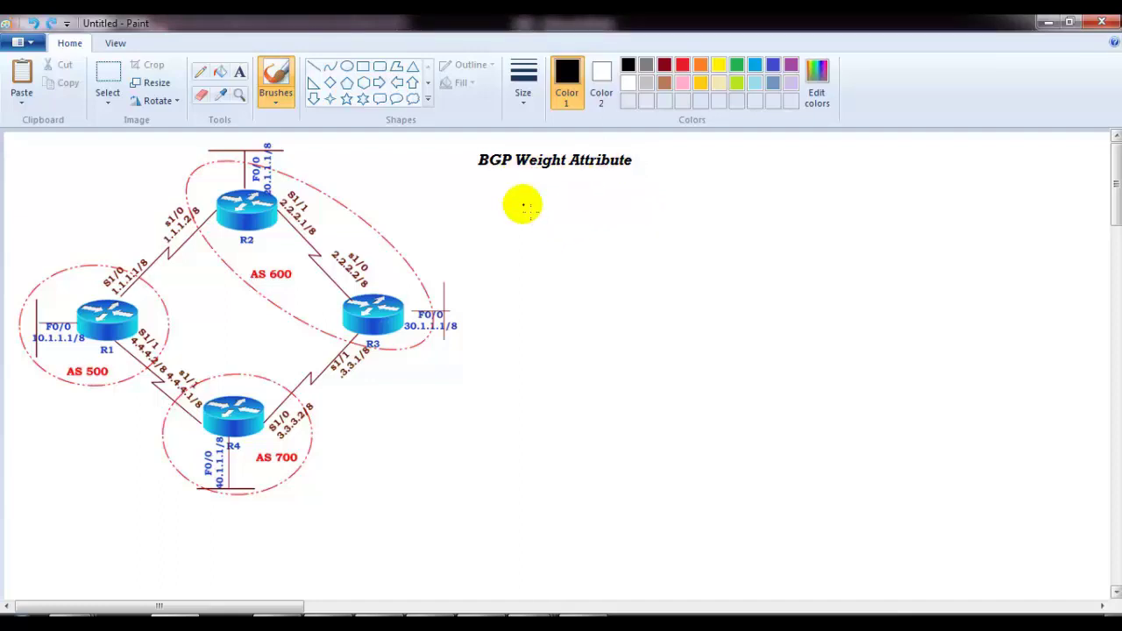
- Underline Weight Attribute in orange and handwrite 'LAB:' before the title and a colon after
click(700, 66)
drag(579, 178, 646, 155)
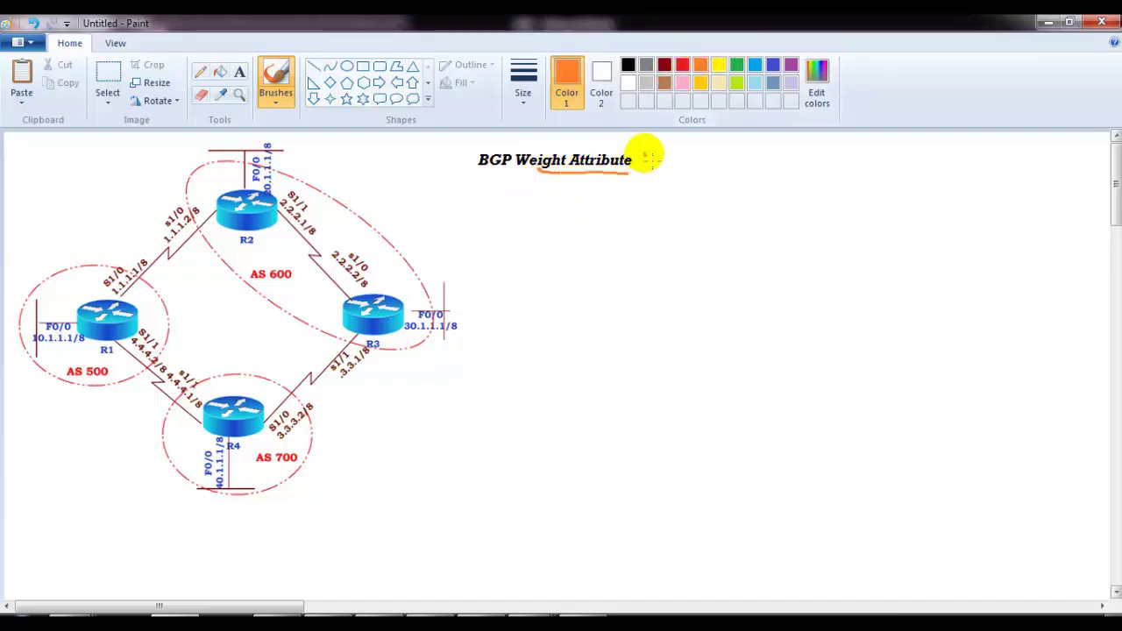
mouse_move(393, 144)
mouse_down()
mouse_move(405, 164)
mouse_move(425, 164)
mouse_up()
drag(419, 147, 422, 165)
click(442, 153)
click(442, 162)
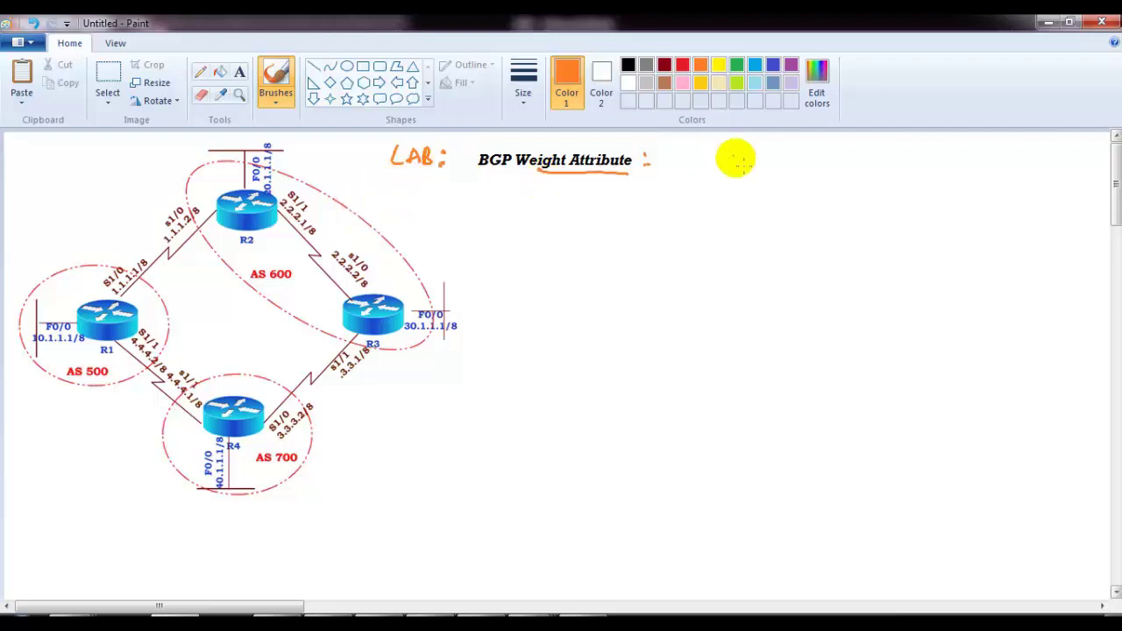
drag(708, 155, 708, 155)
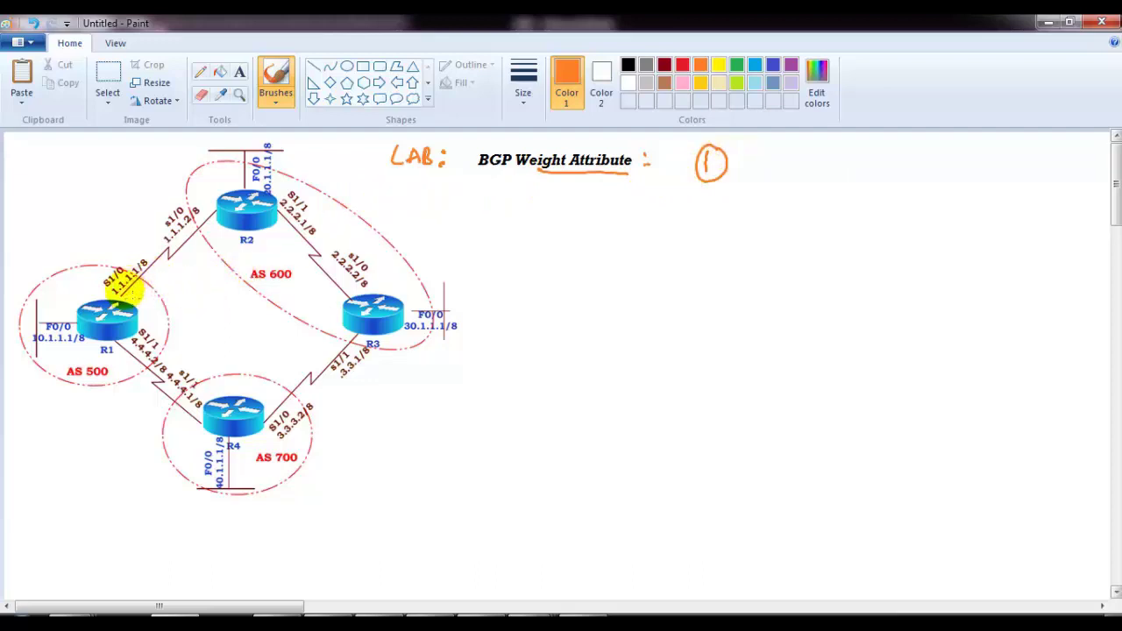
- Circle R1, the AS 600 routers and R4 in orange, undoing the last stroke
drag(118, 263, 83, 258)
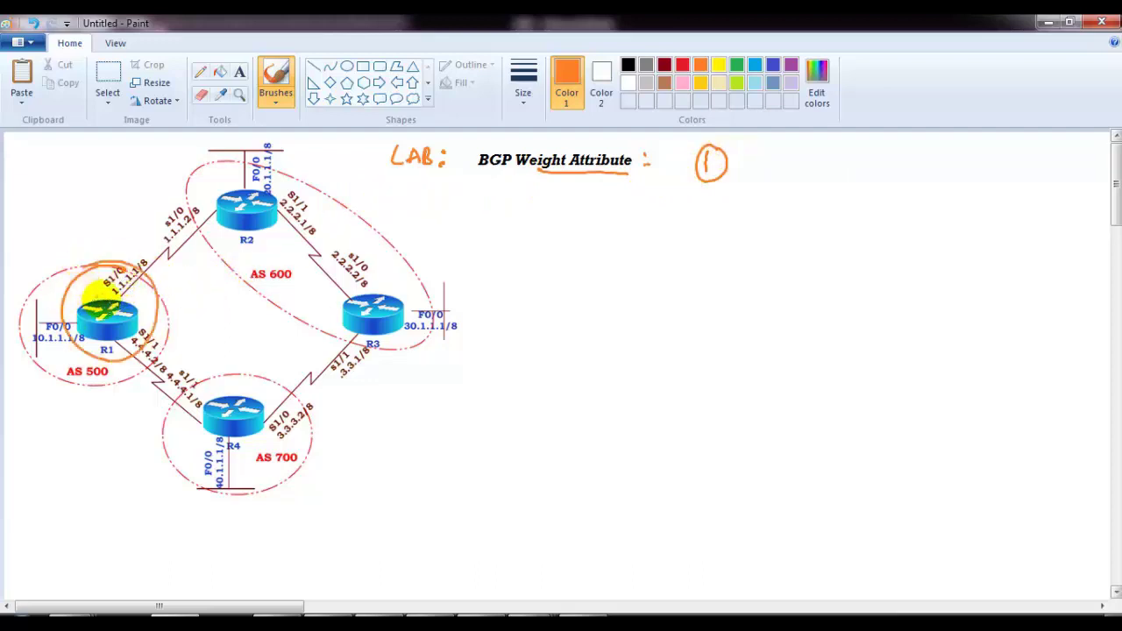
mouse_move(292, 163)
mouse_down()
mouse_move(225, 158)
mouse_move(273, 307)
mouse_move(384, 231)
mouse_move(275, 188)
mouse_up()
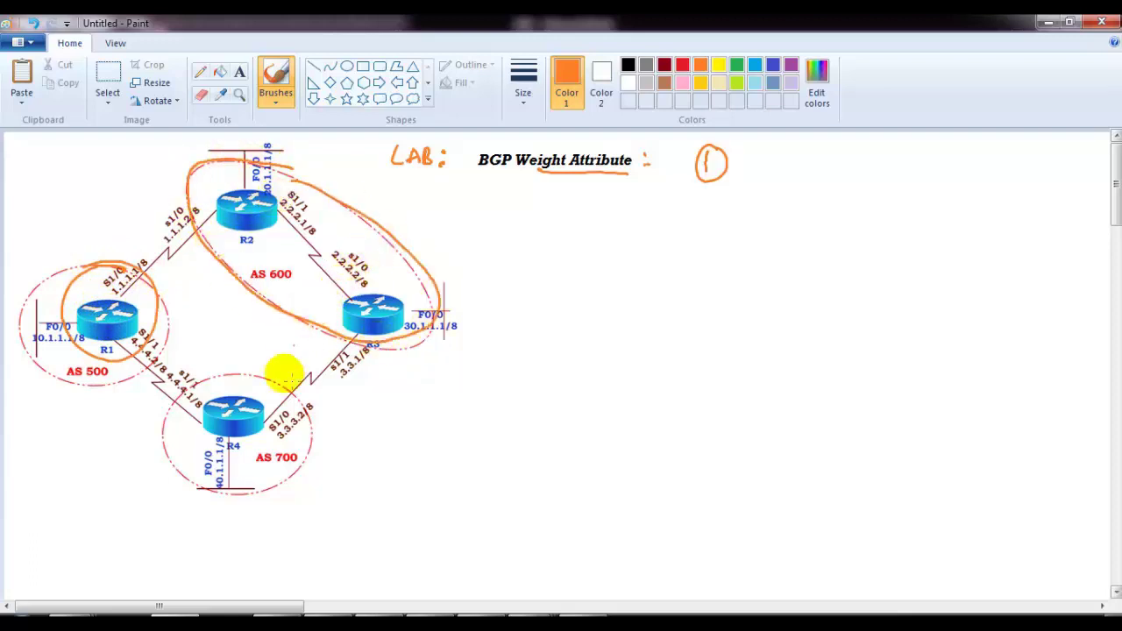
drag(298, 379, 190, 430)
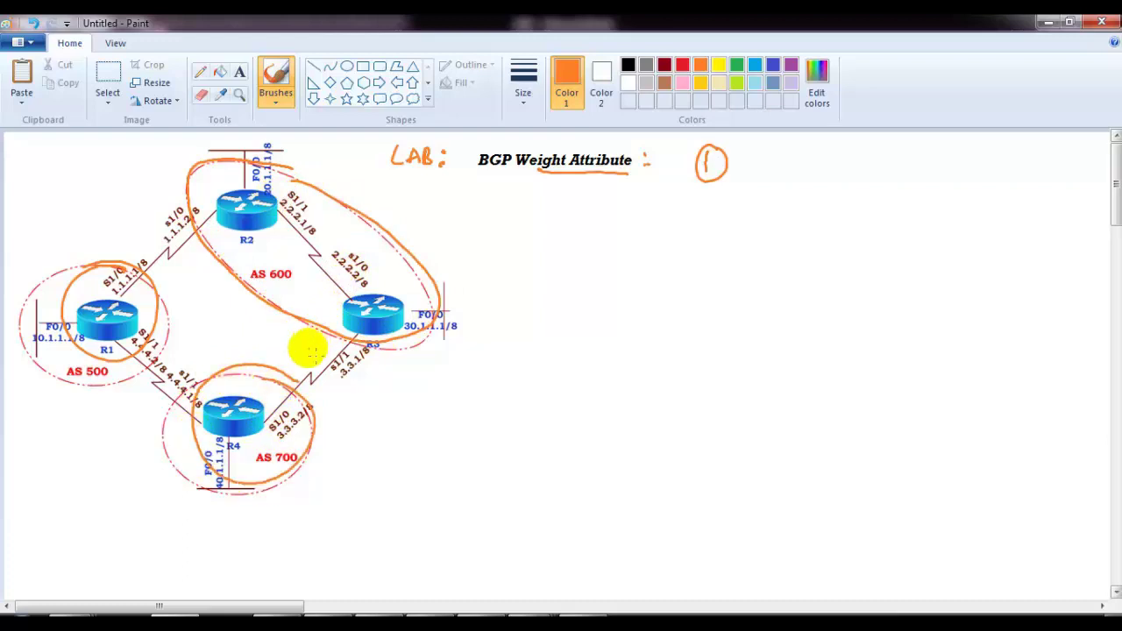
key(ctrl+z)
key(ctrl+z)
key(ctrl+z)
key(ctrl+z)
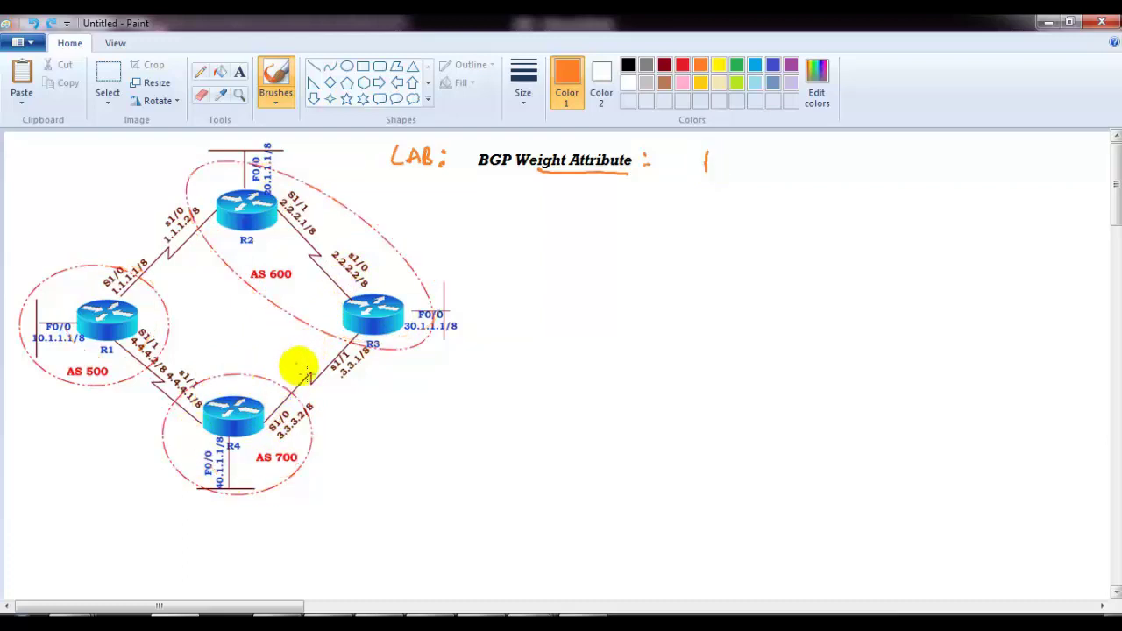
- Handwrite '- IBGP/EBGP -' and '- next-hop-self -' with a check in orange beside the title
drag(290, 254, 247, 295)
mouse_move(279, 422)
mouse_down()
mouse_move(302, 438)
mouse_move(258, 430)
mouse_up()
key(ctrl+z)
key(ctrl+z)
key(ctrl+z)
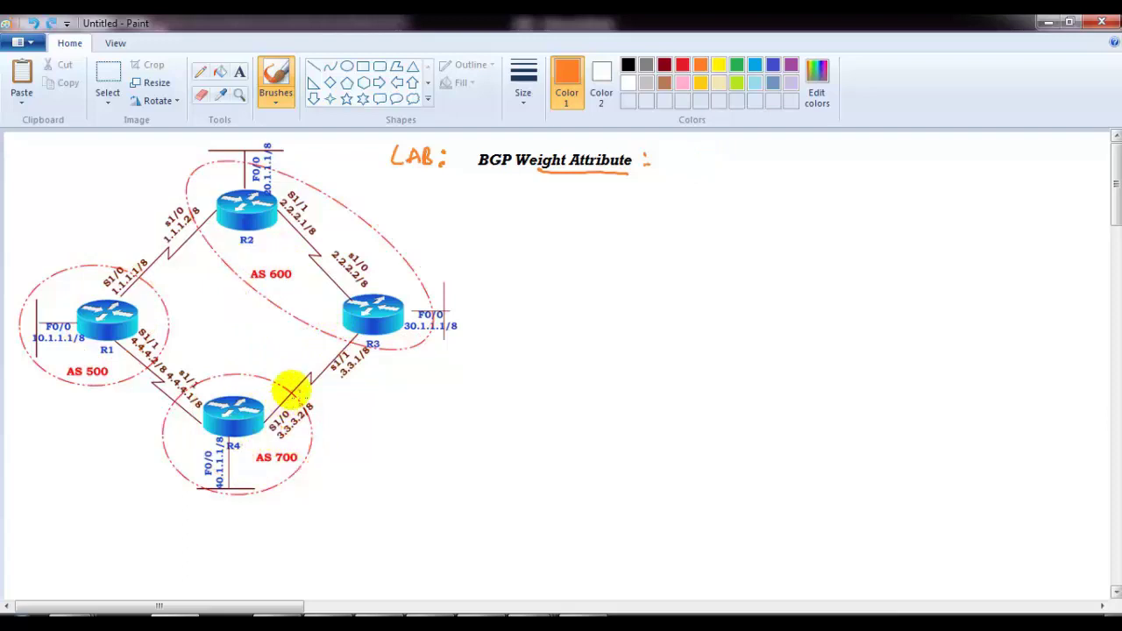
mouse_move(692, 145)
mouse_down()
mouse_move(739, 165)
mouse_move(761, 195)
mouse_move(810, 155)
mouse_move(838, 169)
mouse_move(871, 162)
mouse_up()
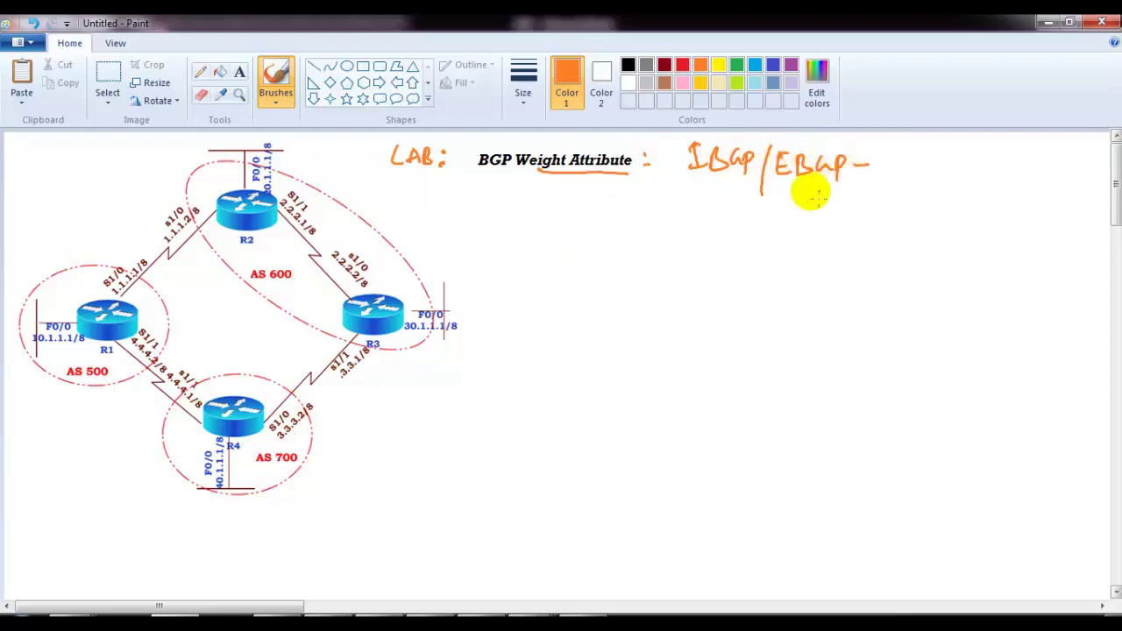
drag(670, 161, 686, 161)
drag(664, 201, 715, 214)
drag(726, 202, 739, 216)
mouse_move(739, 202)
mouse_down()
mouse_move(727, 219)
mouse_move(764, 206)
mouse_move(905, 204)
mouse_move(938, 188)
mouse_up()
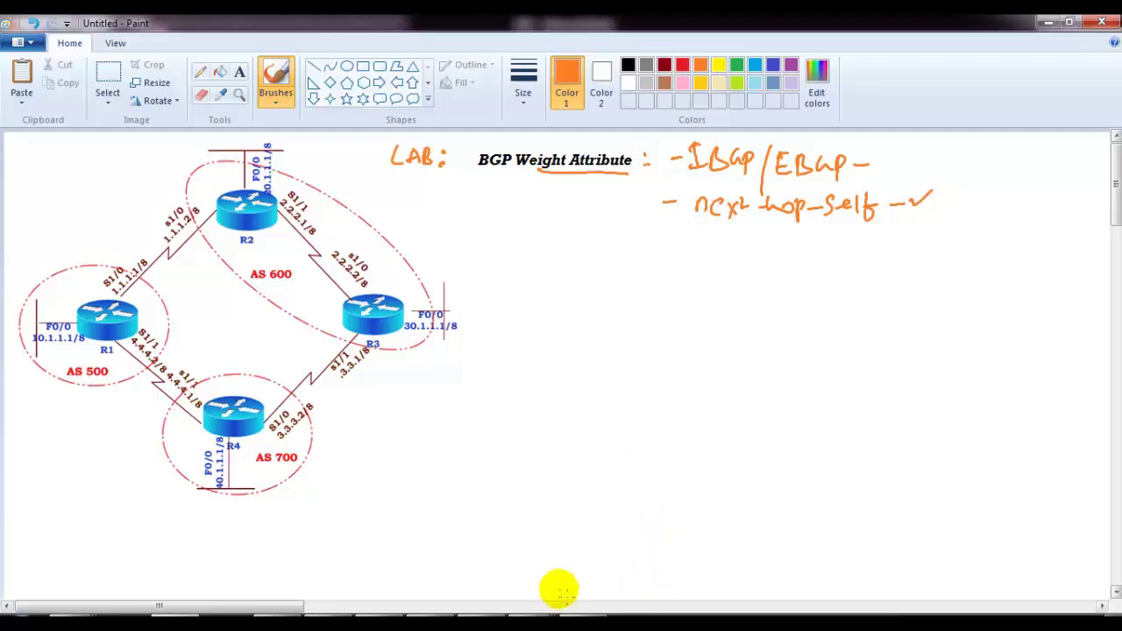
- Check the GNS3 lab topology, return to Paint, then bring up the R2 router console
click(481, 615)
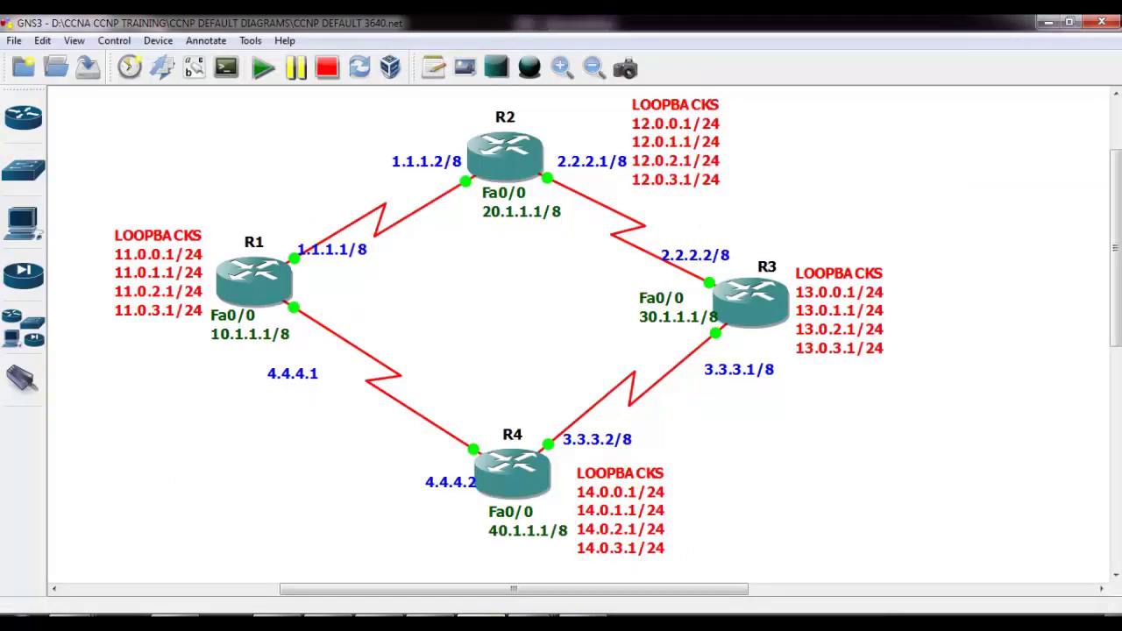
click(480, 616)
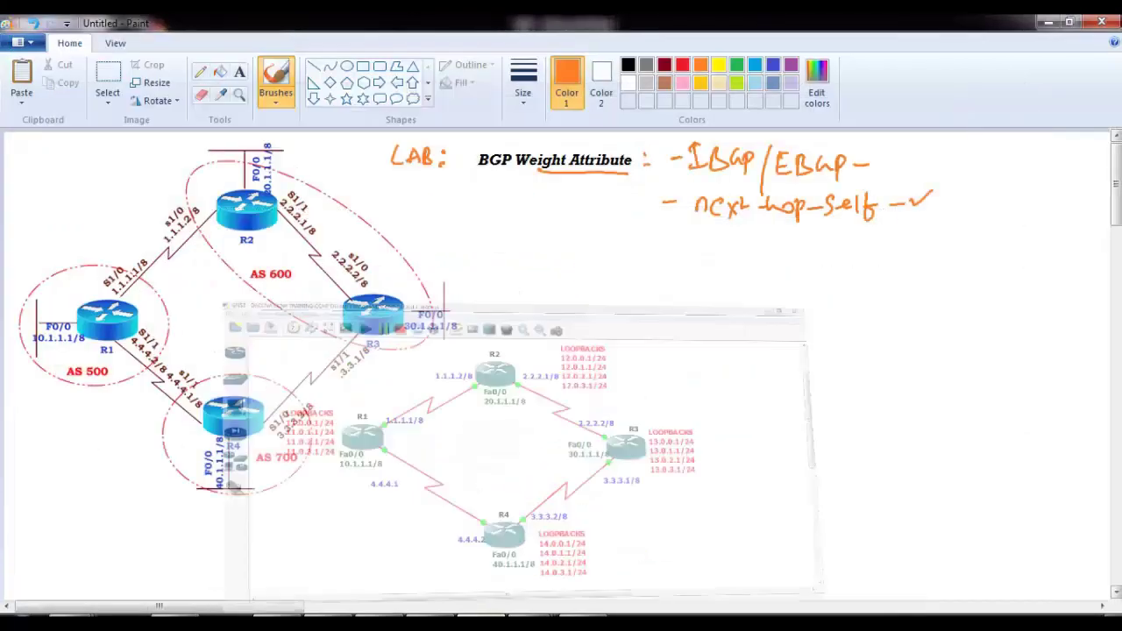
mouse_move(533, 623)
click(432, 579)
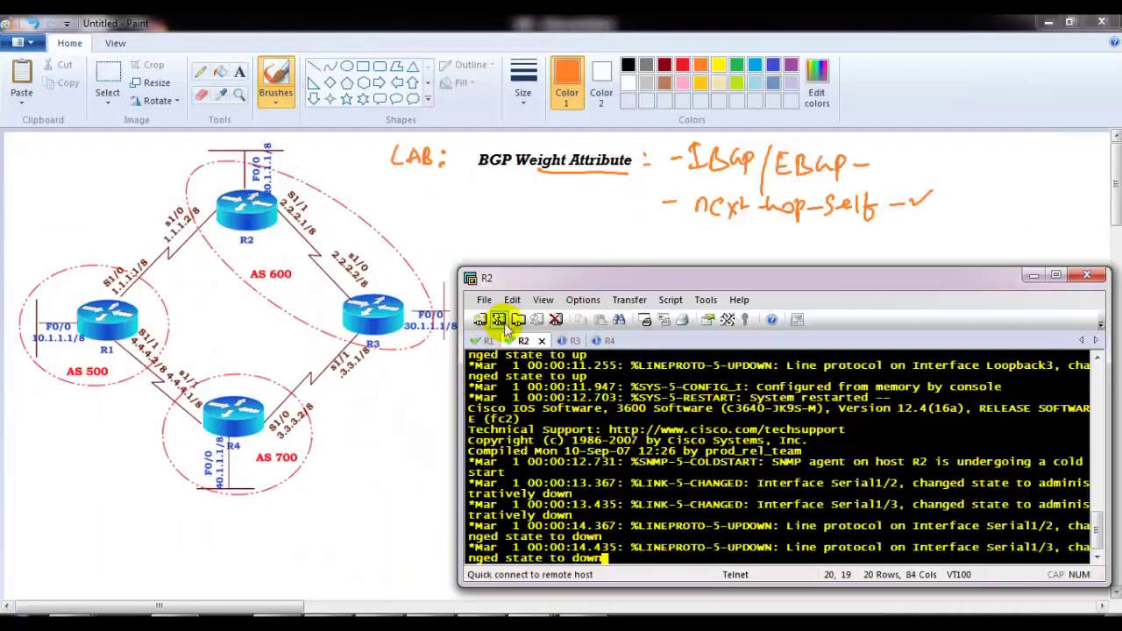
- On R1, enter privileged mode with 'en' and run show ip protocols
click(489, 340)
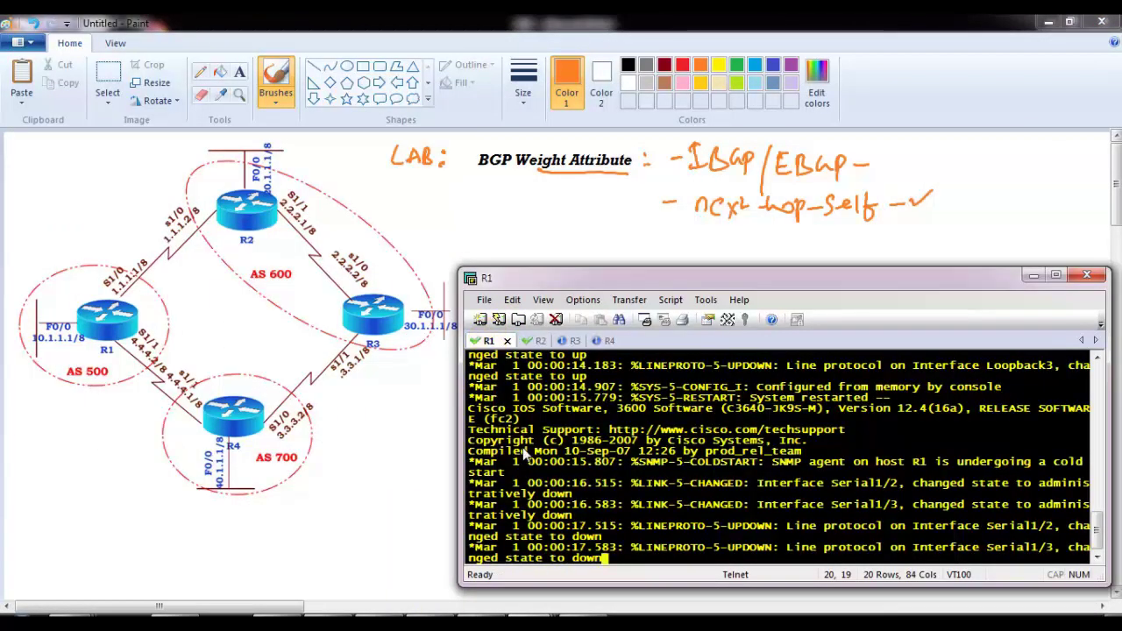
key(Return)
text(en)
key(Tab)
key(Return)
text(sh ip )
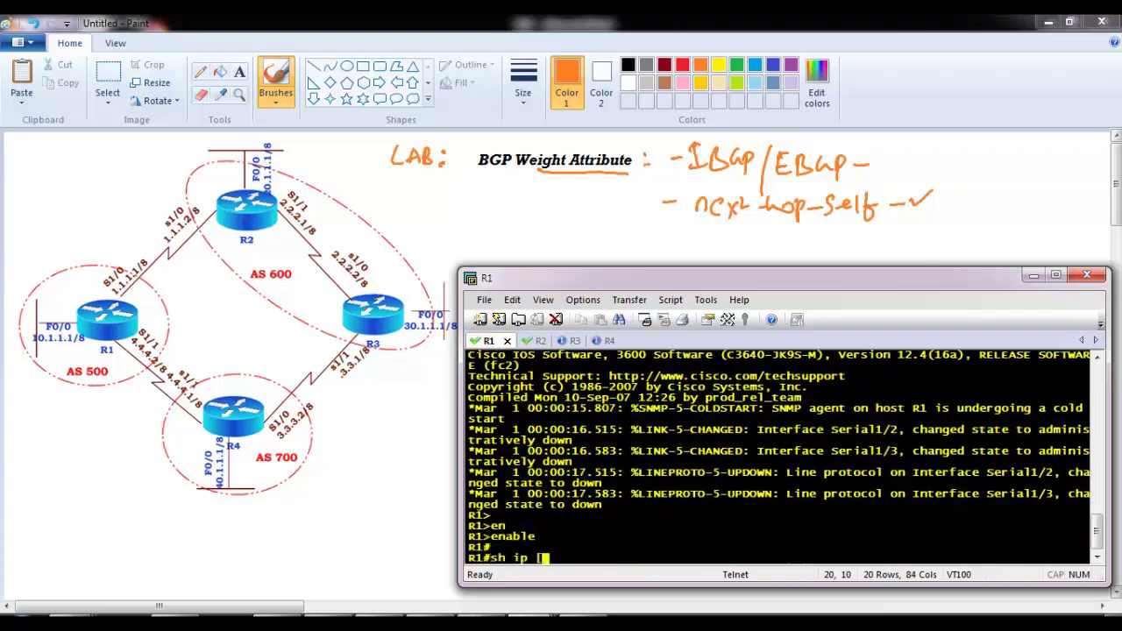
text(pro)
key(Tab)
key(Return)
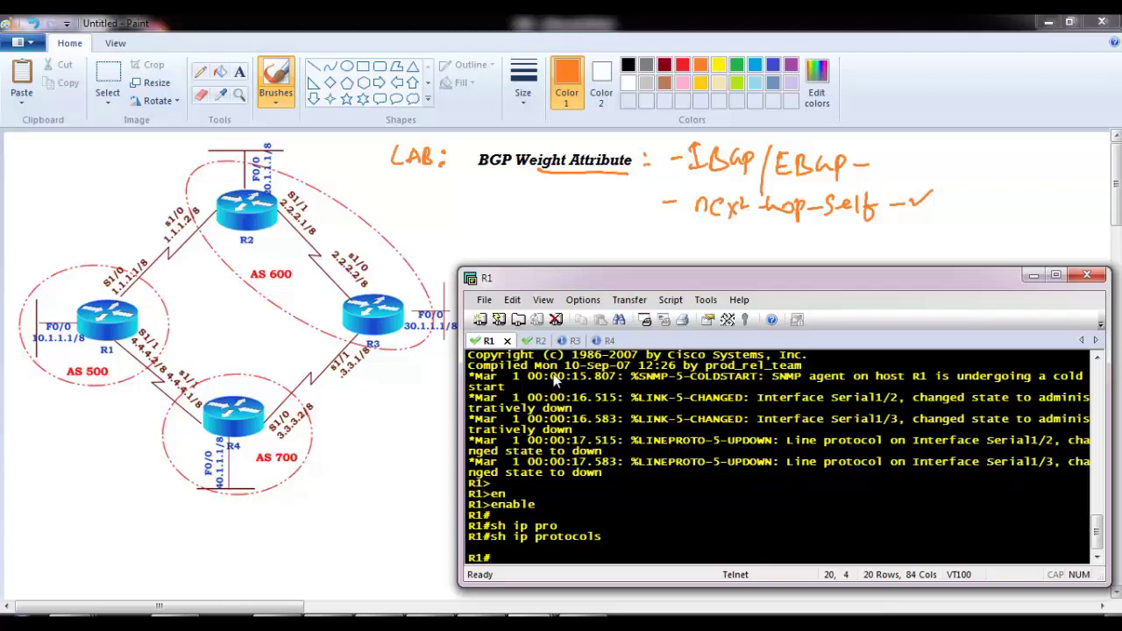
key(Return)
key(Return)
- Enter configuration mode and start BGP process 500 on R1, beginning a neighbor statement
text(conf t)
key(Return)
text(router bg)
key(Tab)
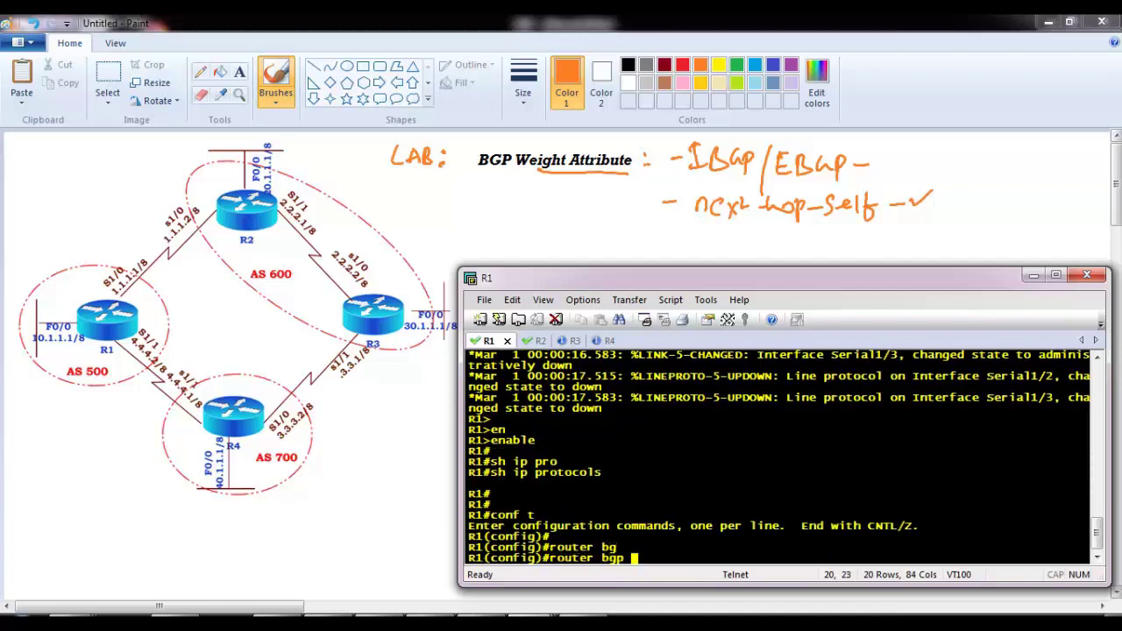
text(500)
key(Return)
key(Return)
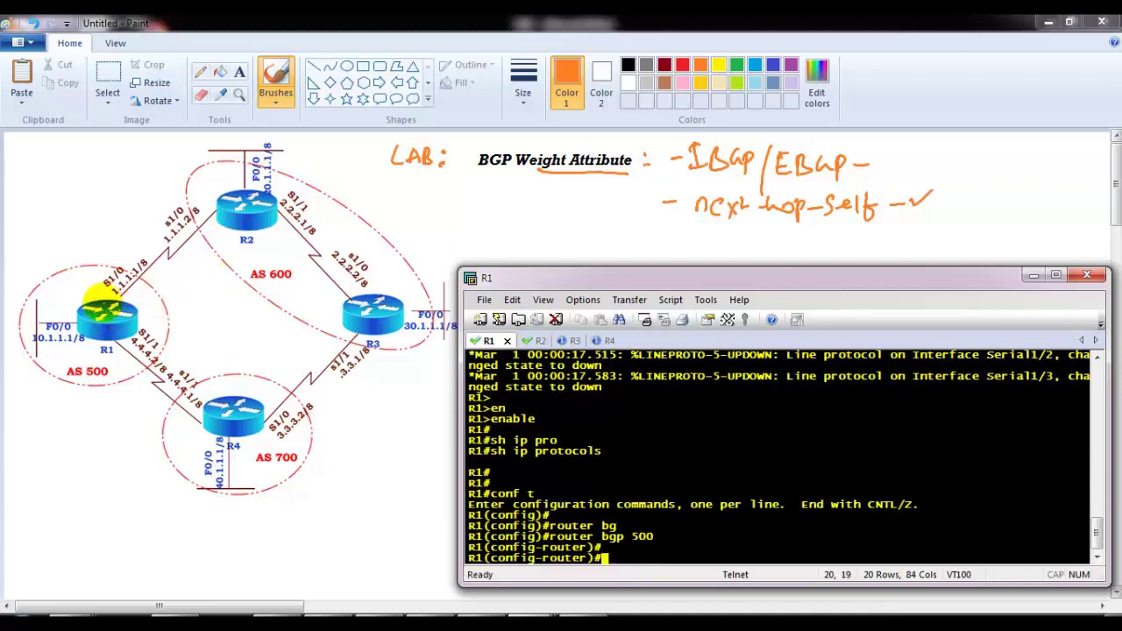
text(nei)
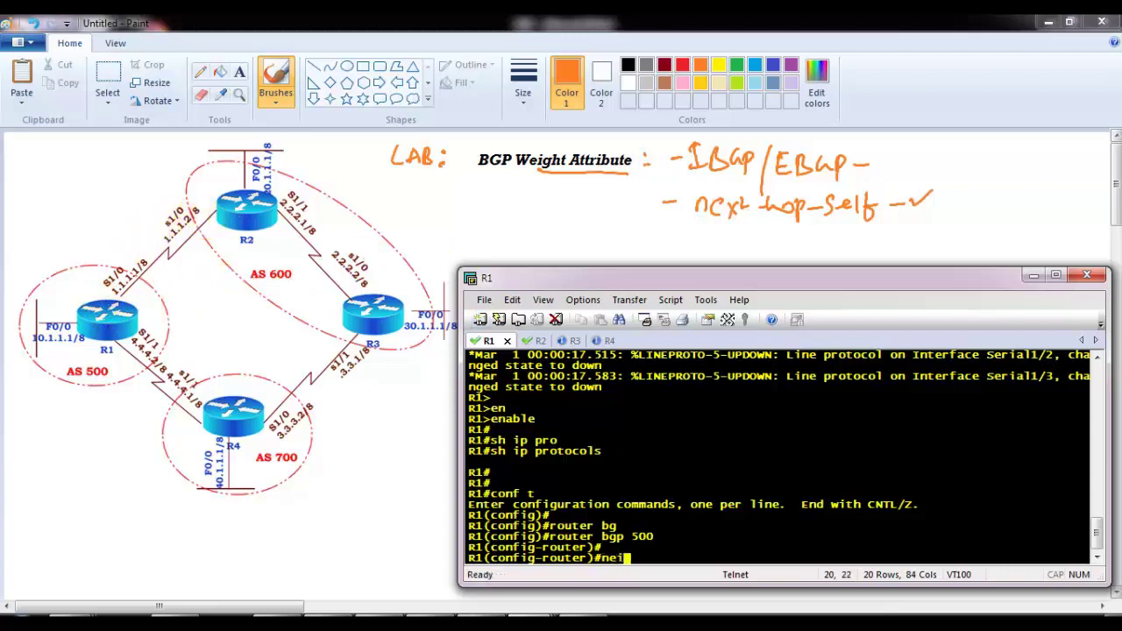
key(Tab)
- Add neighbor 1.1.1.2 remote-as 600 on R1
text(1.1.1)
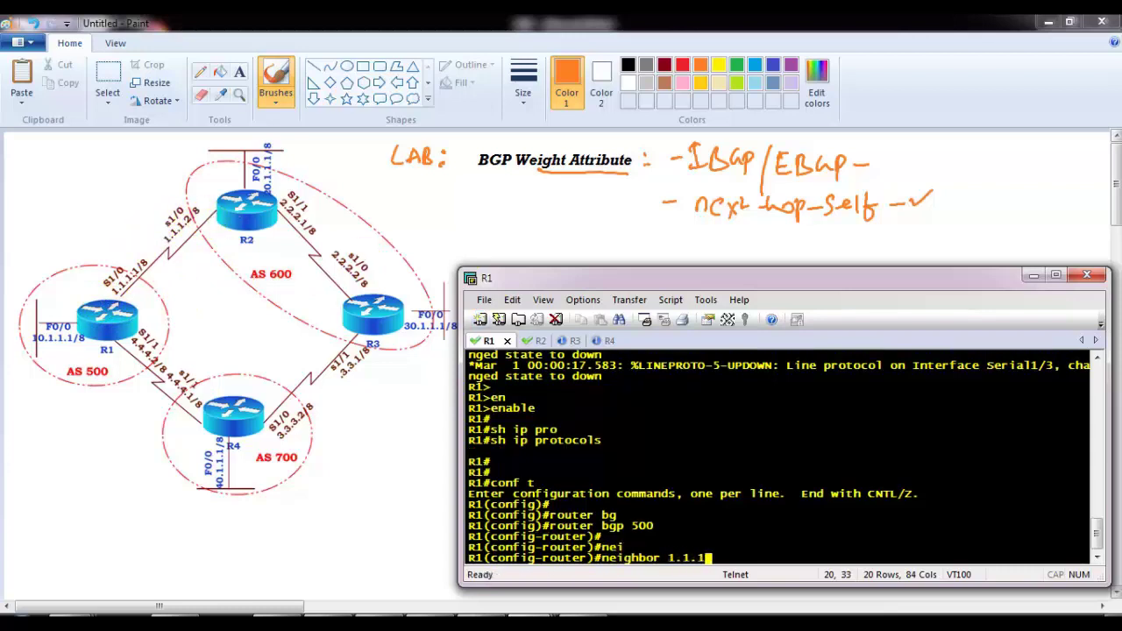
text(.2 remot)
key(Tab)
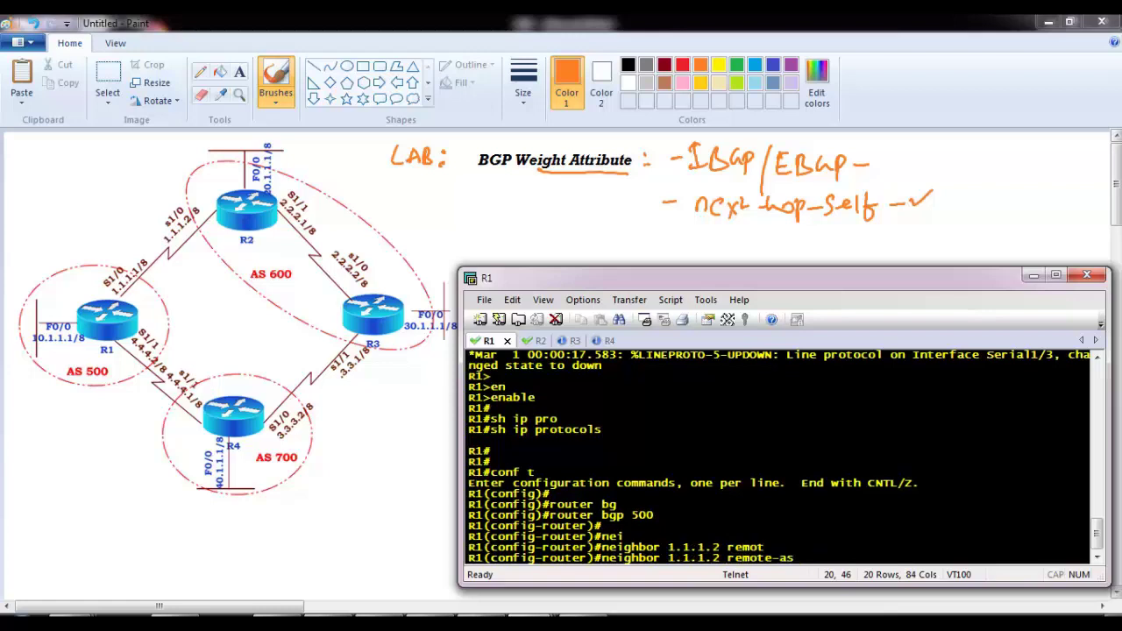
text(600)
key(Return)
key(Return)
- Add neighbor 4.4.4.1 remote-as 700, correcting the misspelled remote-as keyword
text(nei)
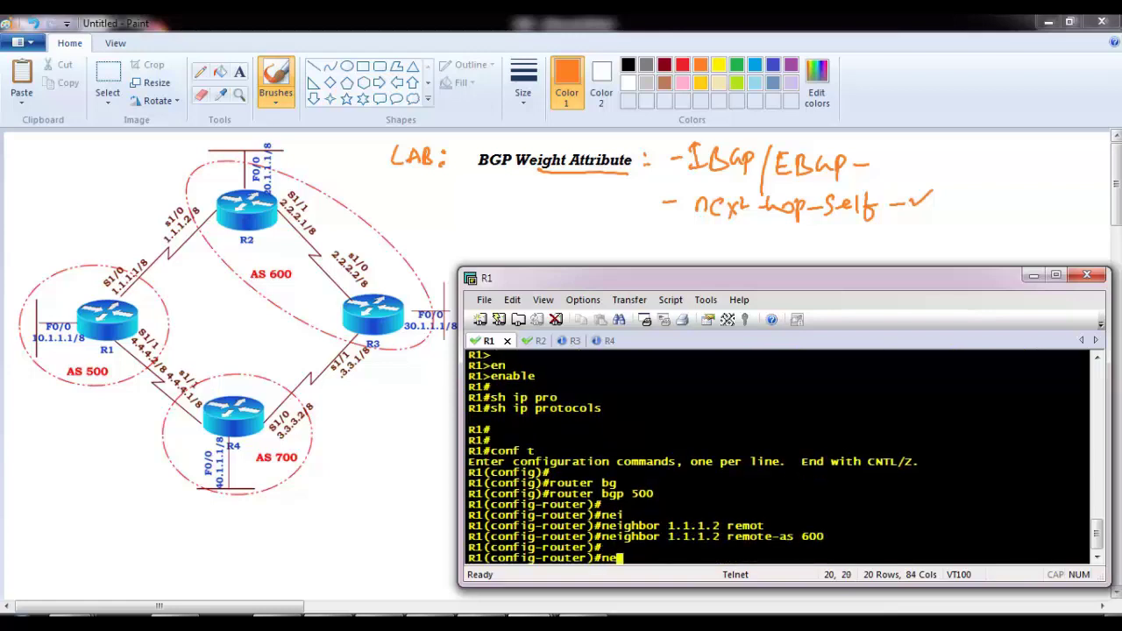
key(Tab)
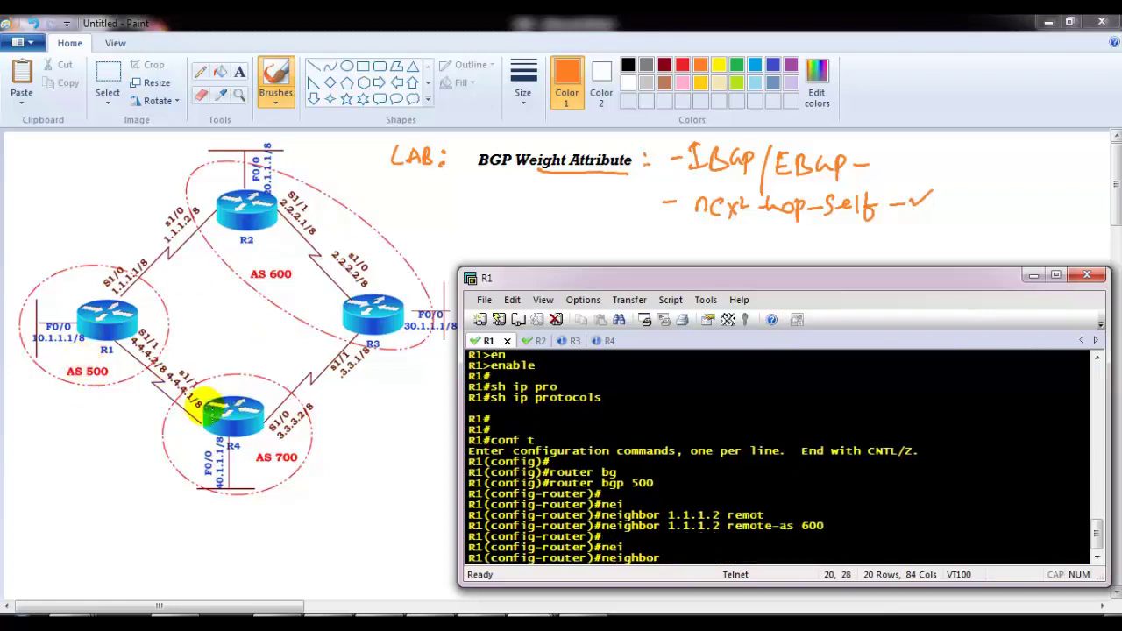
text(4.4.)
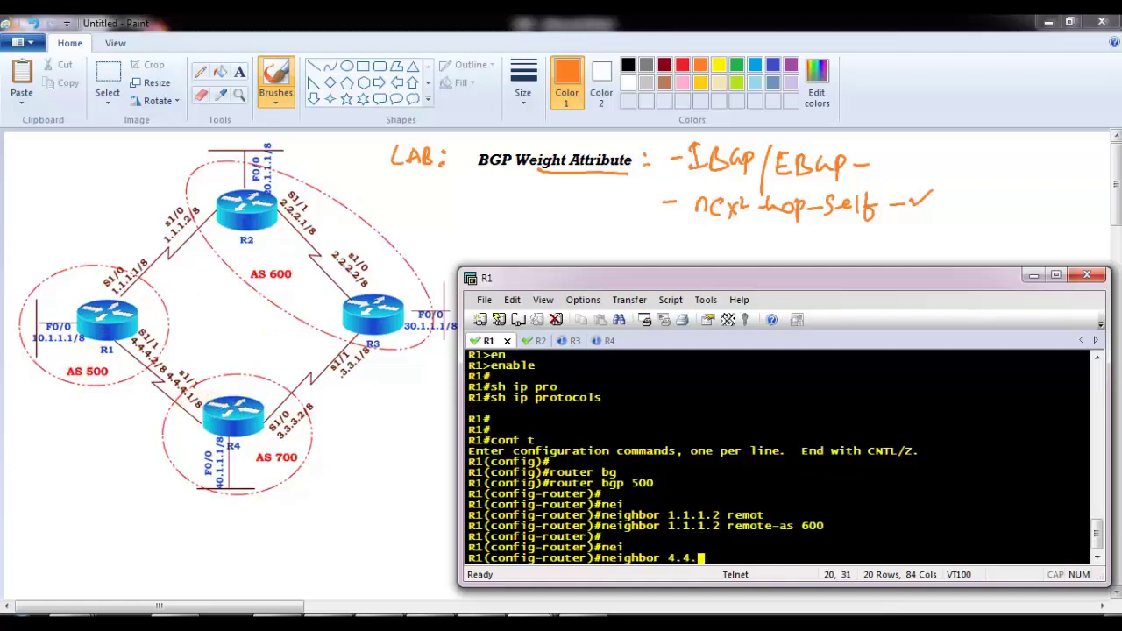
text(1 reomt)
key(Tab)
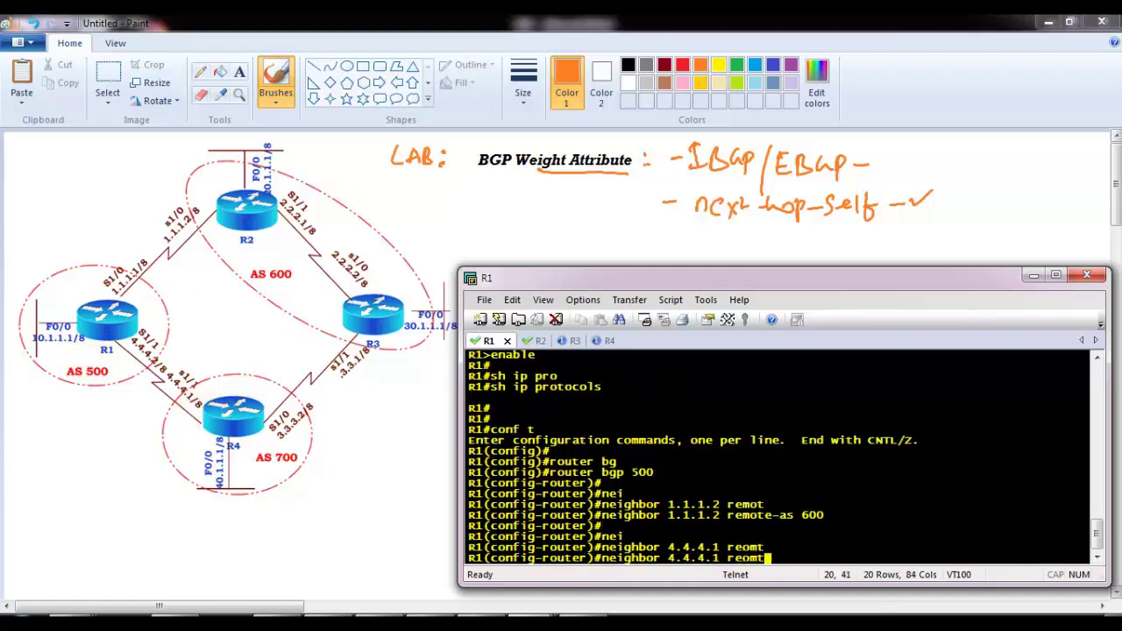
text(mot)
key(Tab)
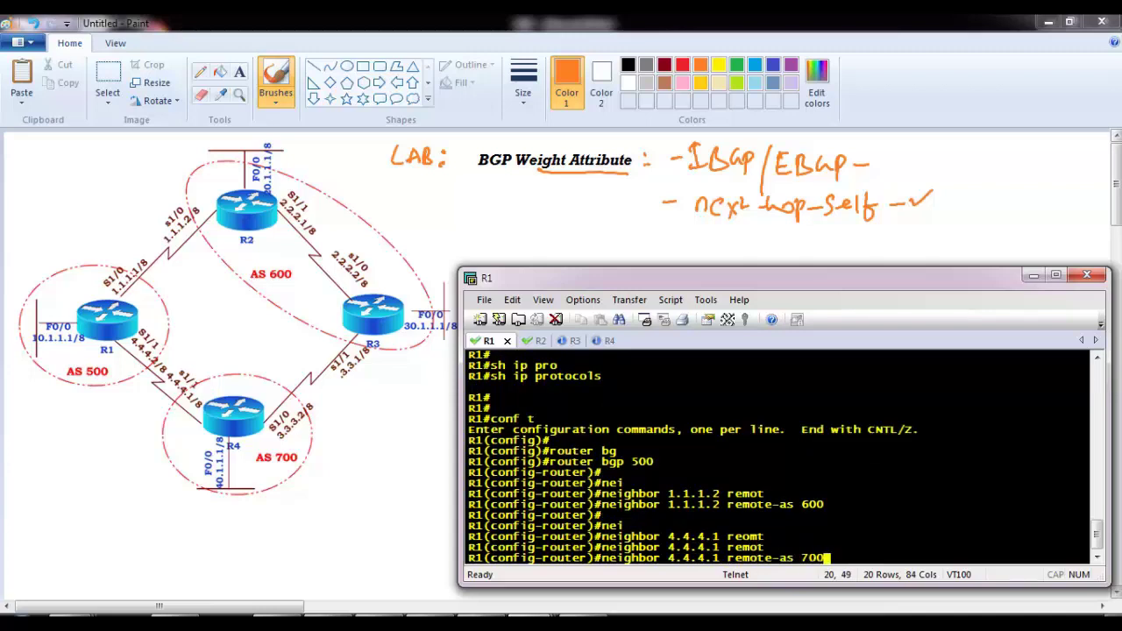
text(700)
key(Return)
key(Return)
key(Return)
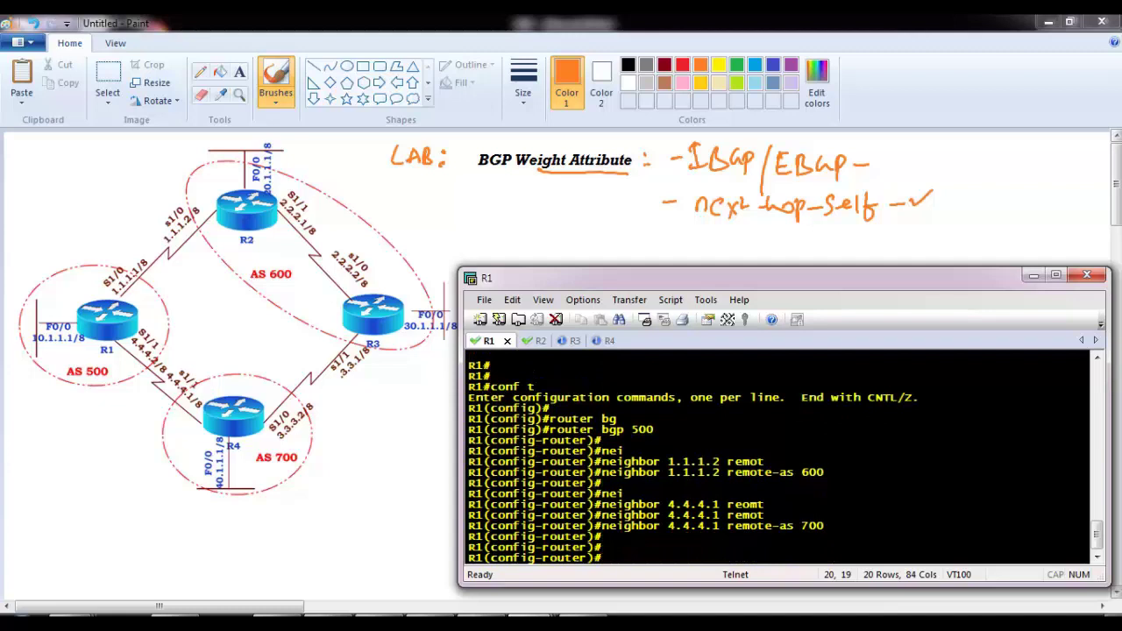
- Disable auto-summary and synchronization in R1's BGP process
text(n)
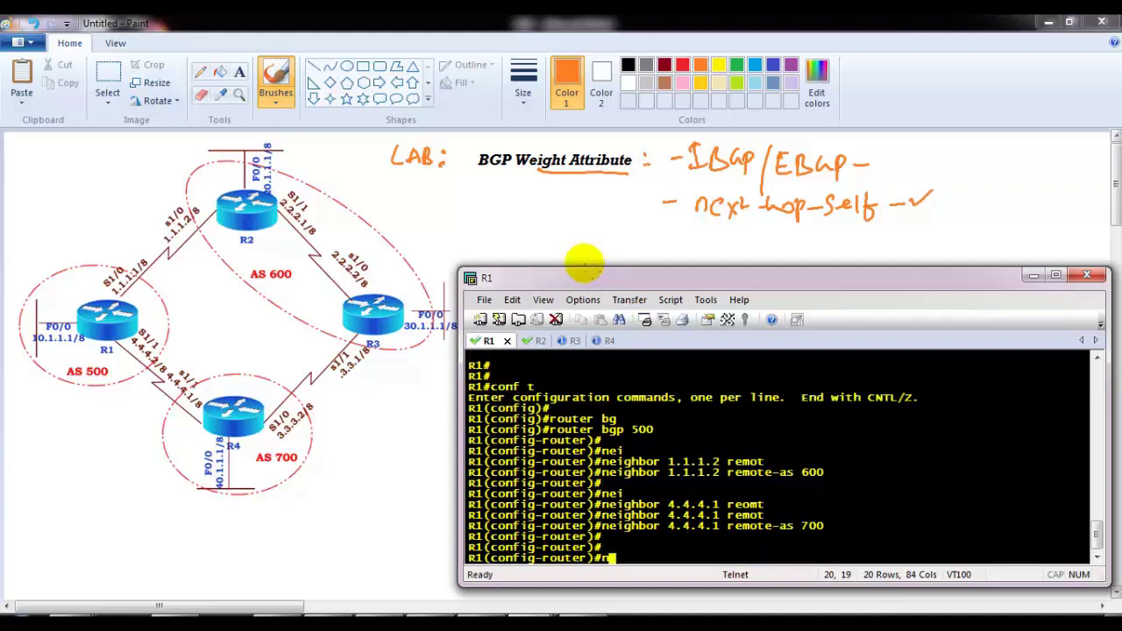
text(o au)
key(Tab)
key(Return)
key(Return)
text(no s)
key(Tab)
key(Return)
- Advertise networks 10.0.0.0 and 1.0.0.0 on R1
text(net)
key(Tab)
text(10.0.0.0)
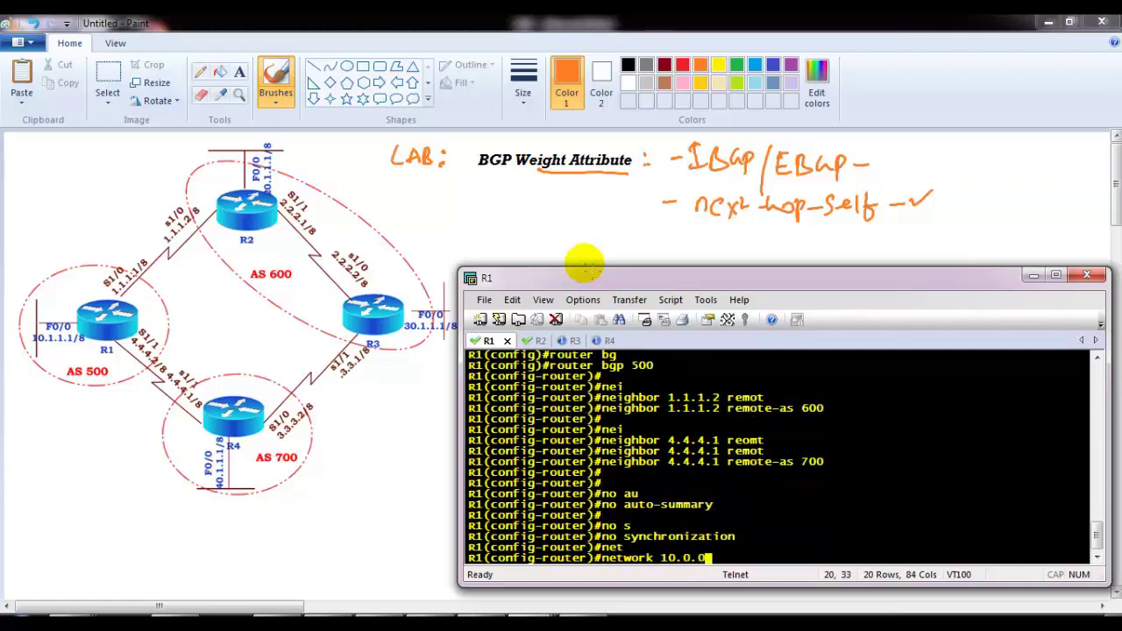
key(Return)
key(Return)
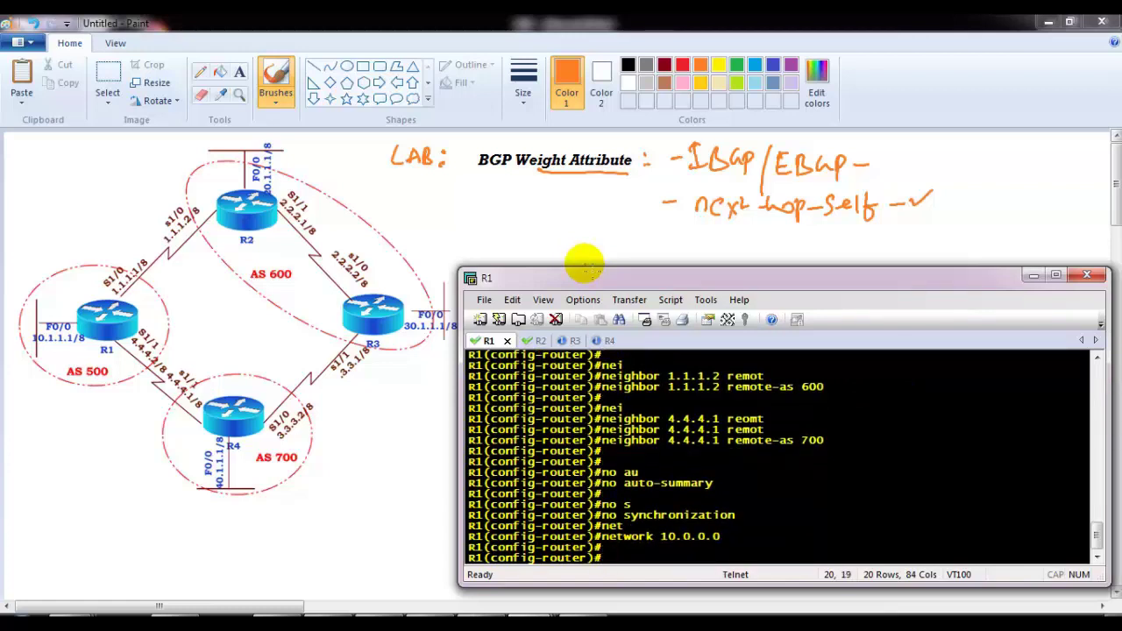
key(Up)
key(Left)
key(Left)
key(BackSpace)
key(Return)
key(Return)
- Advertise network 4.0.0.0, then exit configuration mode with end
key(Up)
key(Left)
key(Left)
key(BackSpace)
text(4)
key(Return)
key(Return)
key(Return)
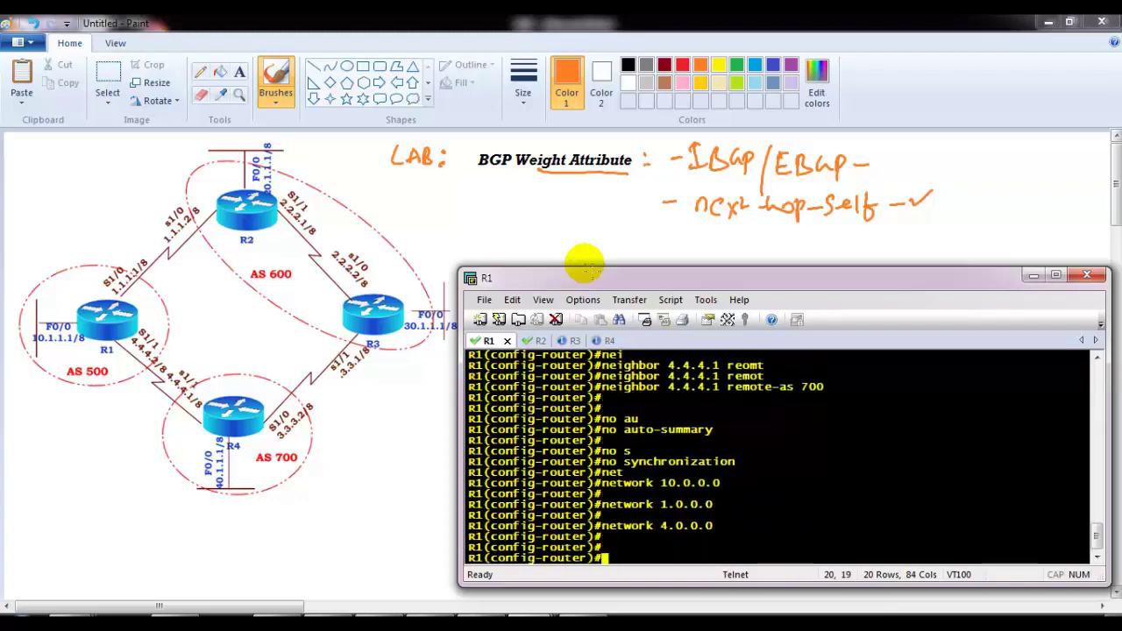
text(end)
key(Return)
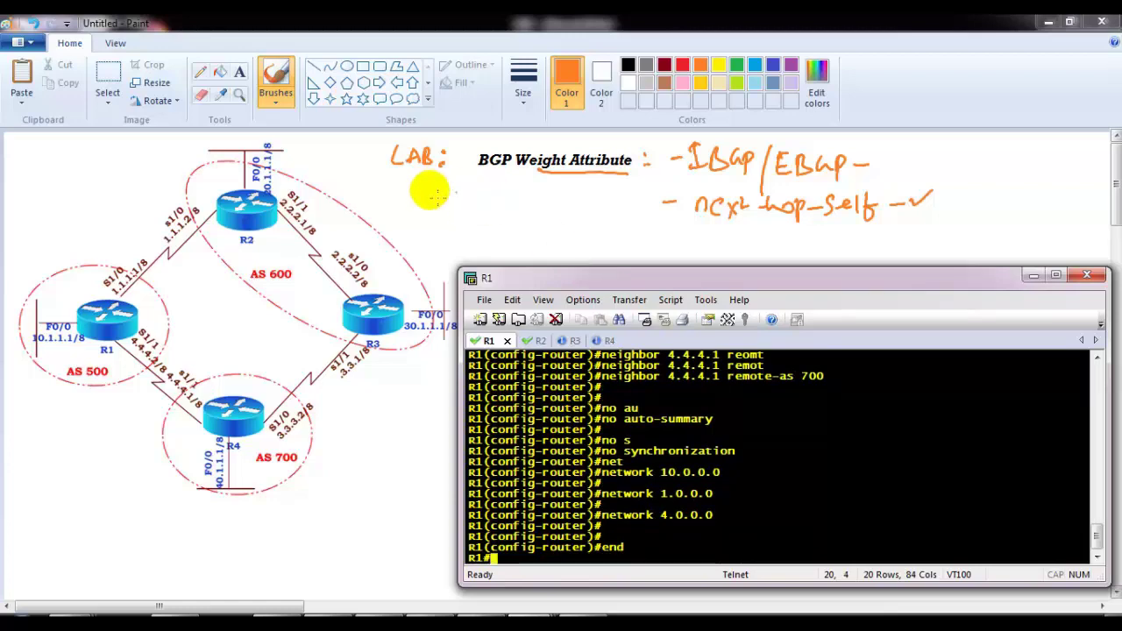
- On R2, enter privileged and configuration mode and start BGP process 600
click(535, 340)
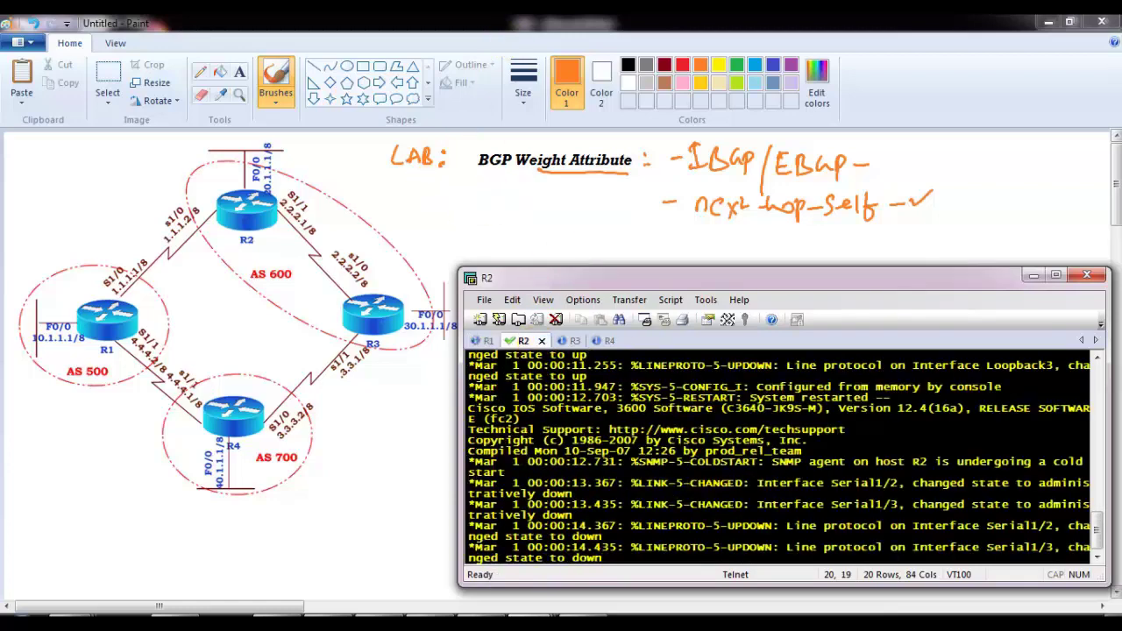
key(Return)
text(en)
key(Tab)
key(Return)
text(conf t)
key(Return)
text(router bg)
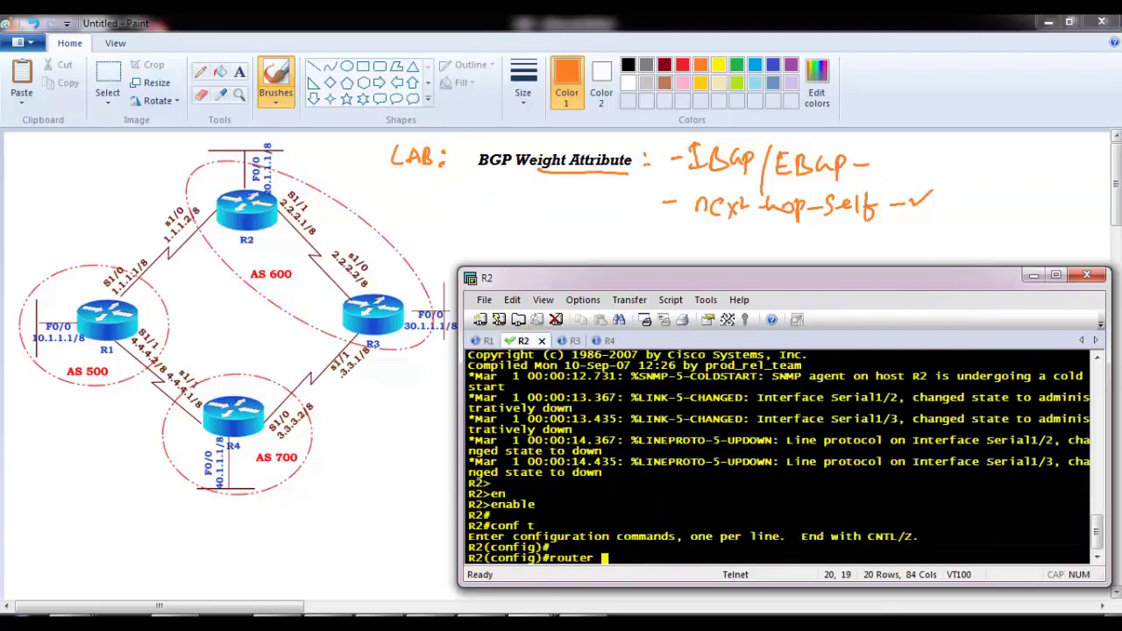
key(Tab)
text(600)
- Disable auto-summary and synchronization in R2's BGP process
key(Return)
key(Return)
text(no au)
key(Tab)
key(Return)
key(Return)
text(no s)
key(Tab)
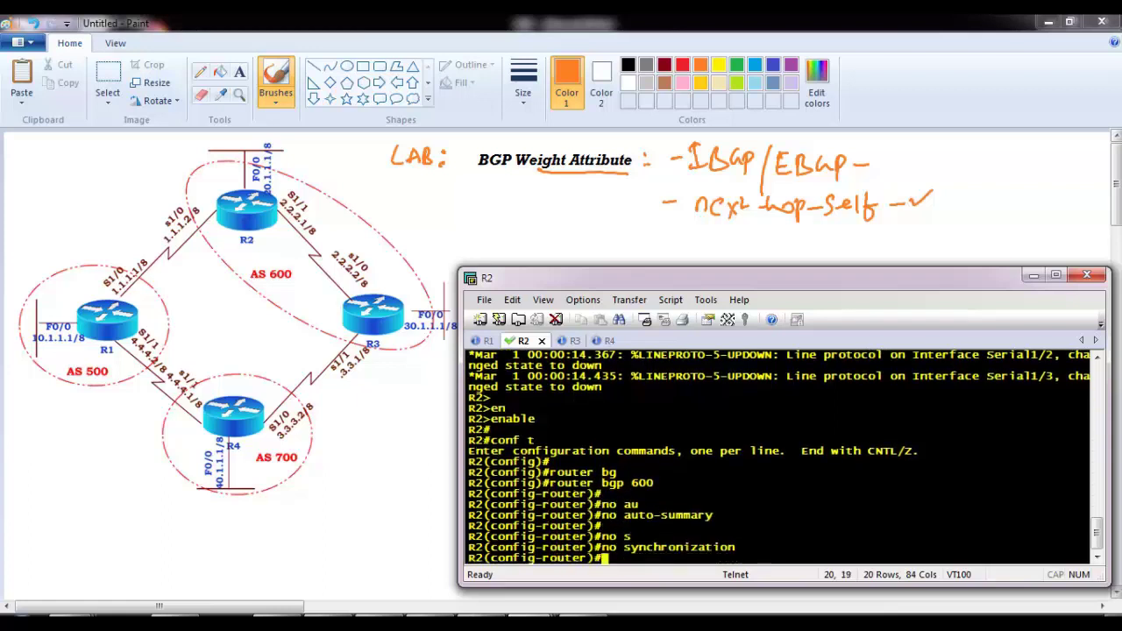
key(Return)
key(Return)
- Add neighbor 1.1.1.1 remote-as 500 on R2
text(nei)
key(Tab)
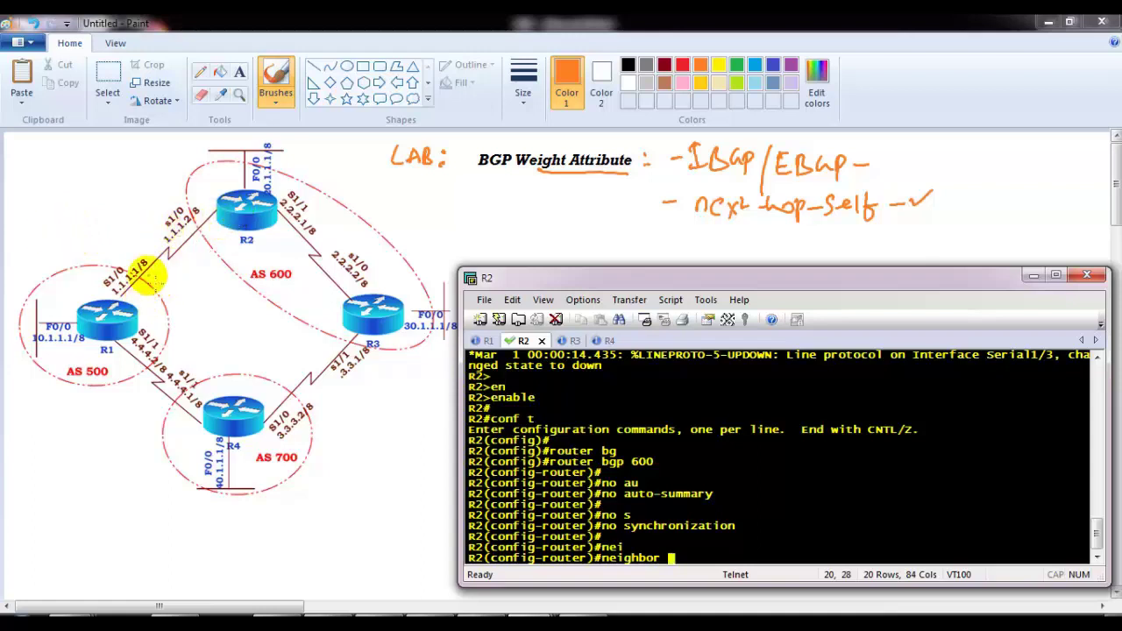
text(1.1.1.1)
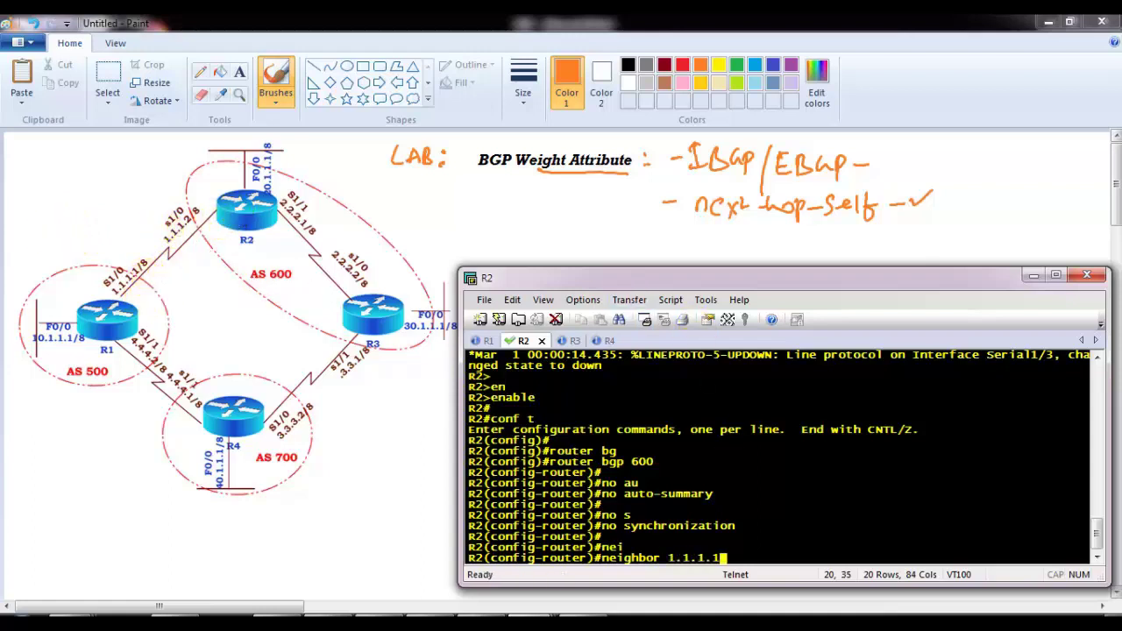
text( remot)
key(Tab)
text(500)
key(Return)
key(Return)
- Add neighbor 2.2.2.2 remote-as 600, correcting the misspelled remote-as keyword
text(nei)
key(Tab)
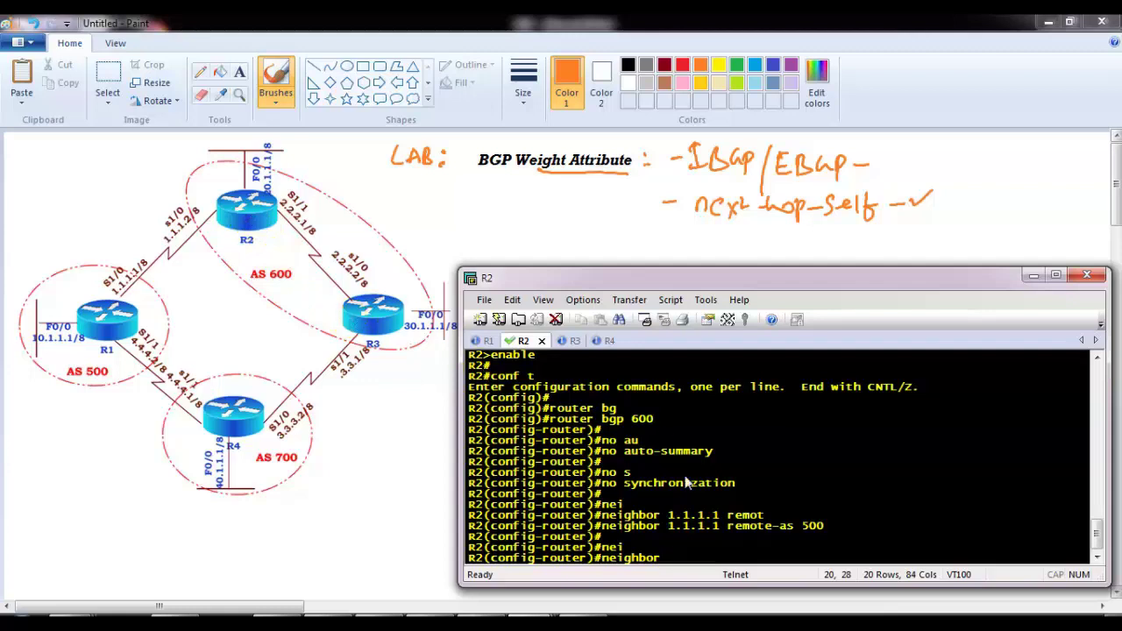
text(2.2.2.2 remt)
key(Tab)
text(mot)
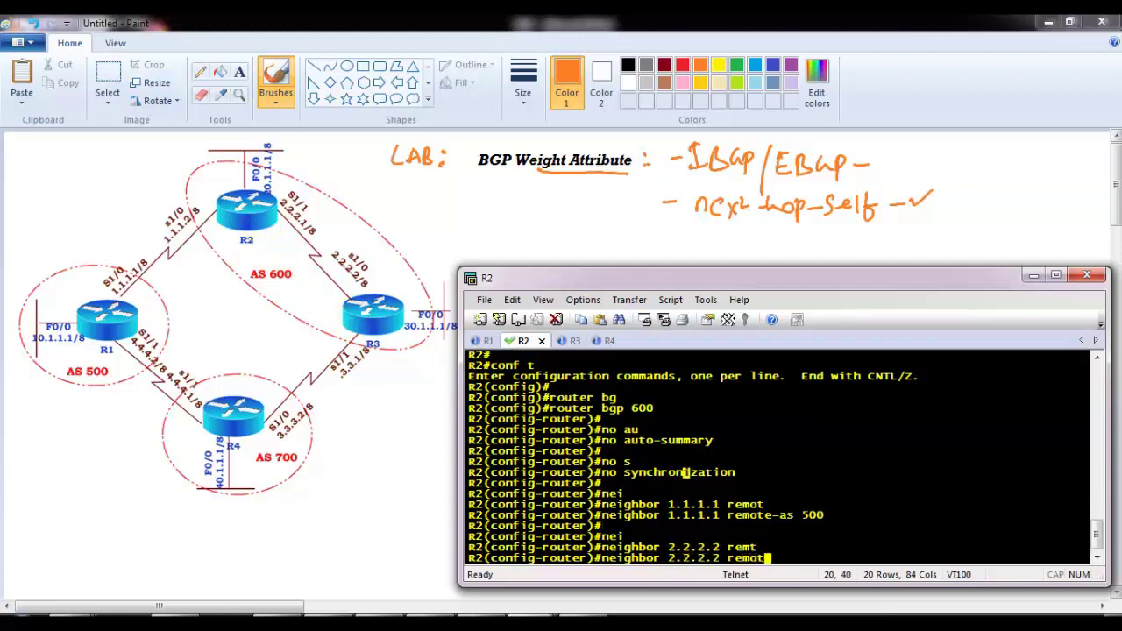
key(Tab)
text(600)
key(Return)
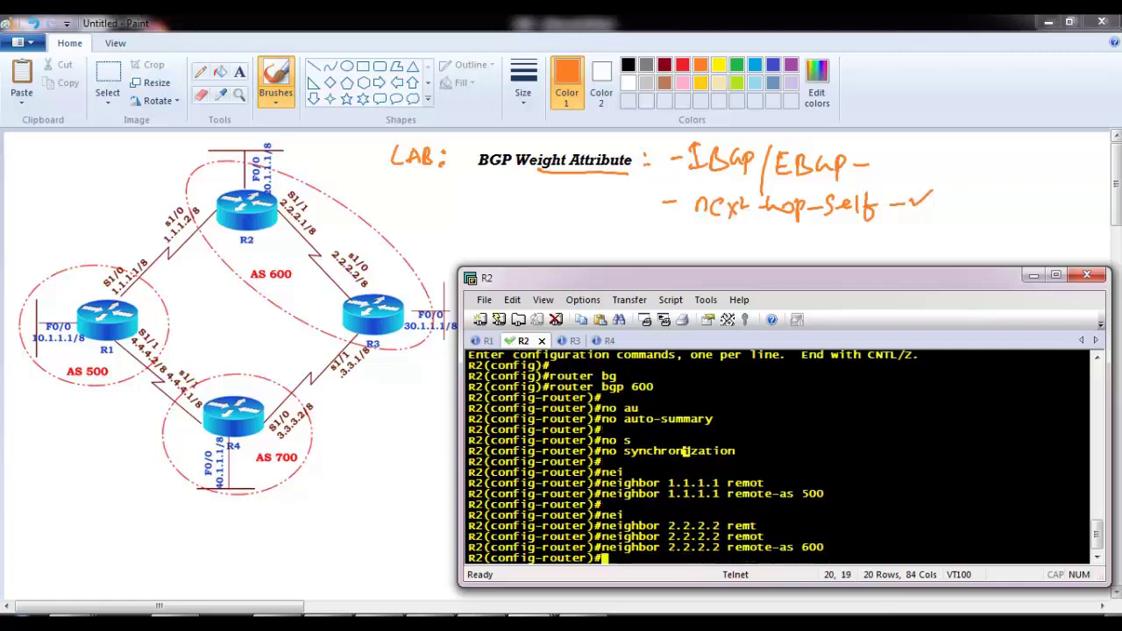
key(Return)
- Advertise networks 20.0.0.0, 2.0.0.0 and 1.0.0.0 on R2
text(net)
key(Tab)
text(20.0.0.0)
key(Return)
key(Return)
key(Up)
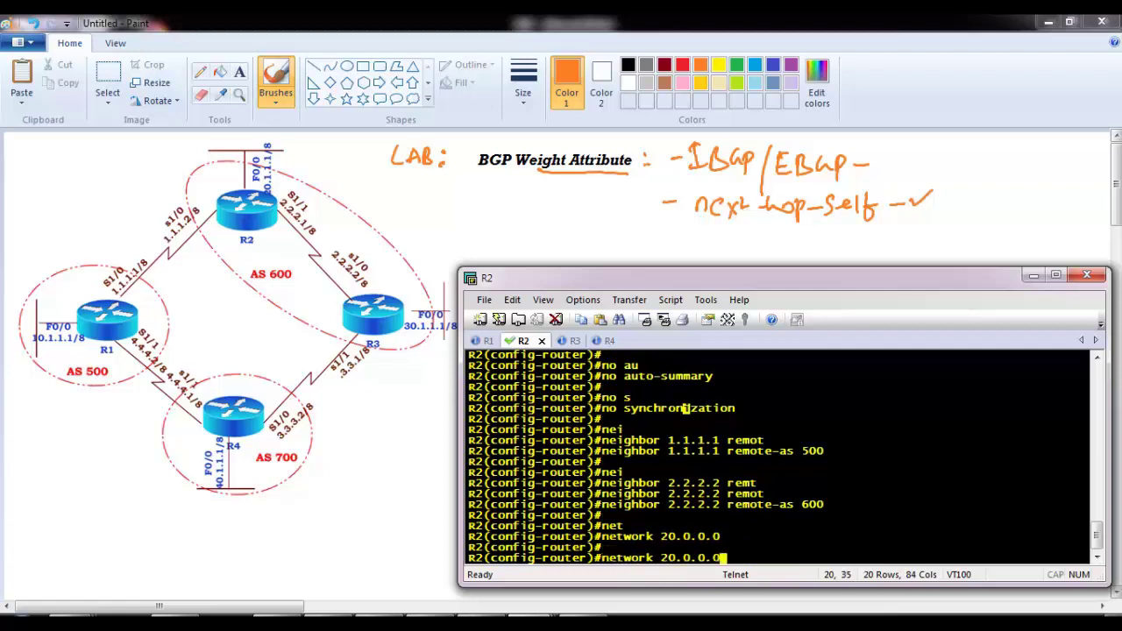
key(Left)
key(Left)
key(Left)
key(BackSpace)
key(Return)
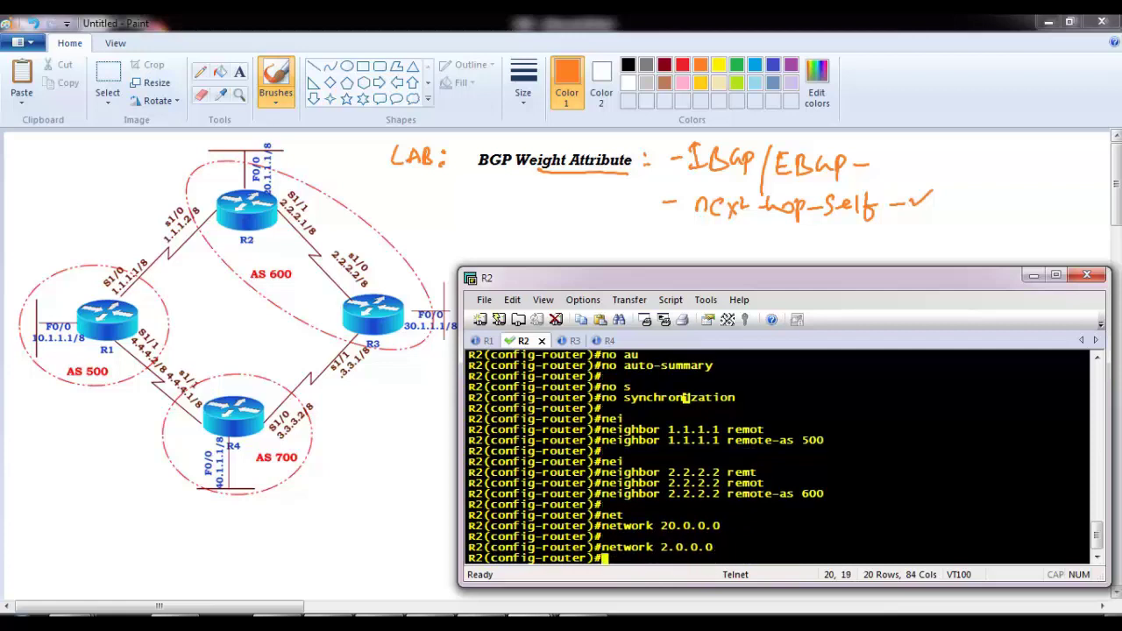
key(Return)
key(Up)
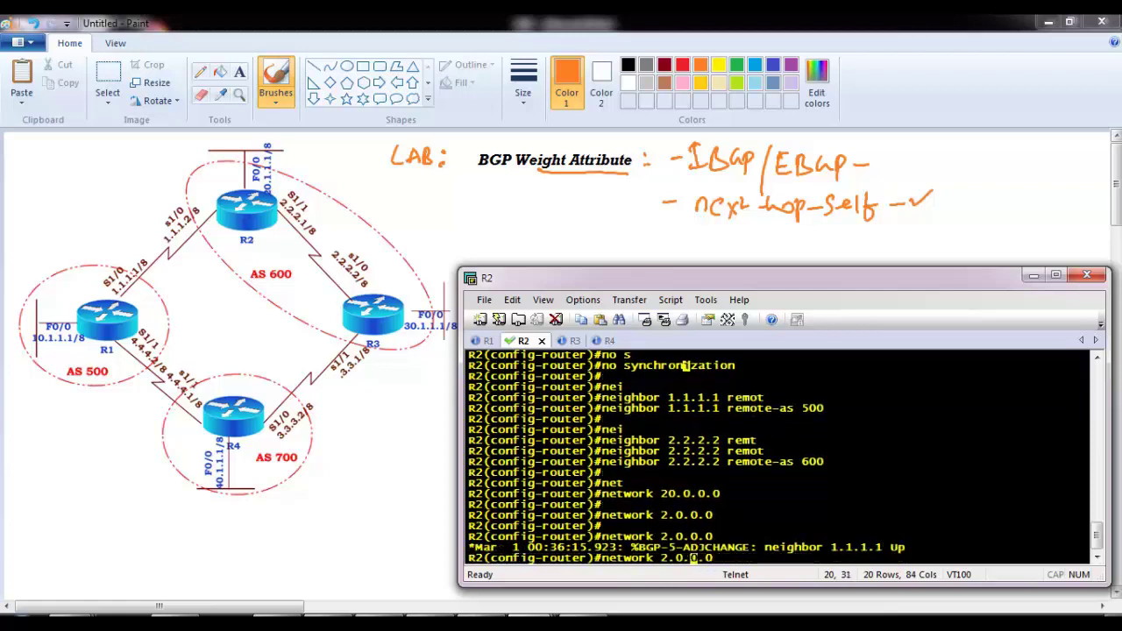
key(Left)
key(BackSpace)
text(1)
key(Return)
key(Return)
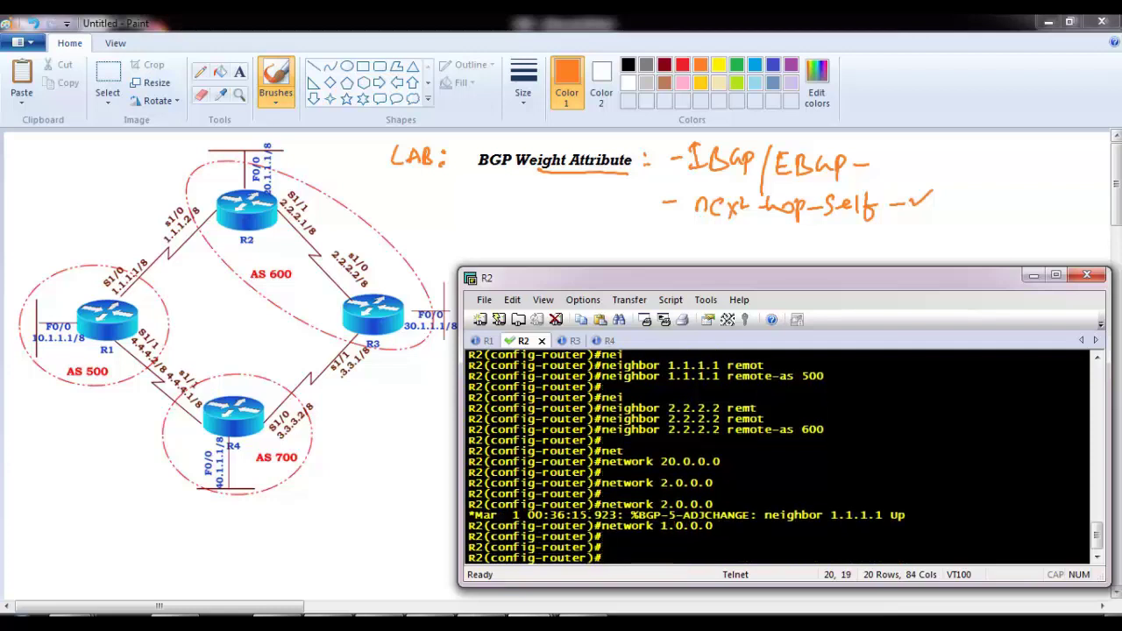
- Highlight the network lines, exit configuration, and highlight the neighbor 1.1.1.1 Up message
drag(654, 484, 714, 526)
drag(654, 461, 725, 531)
triple_click(715, 461)
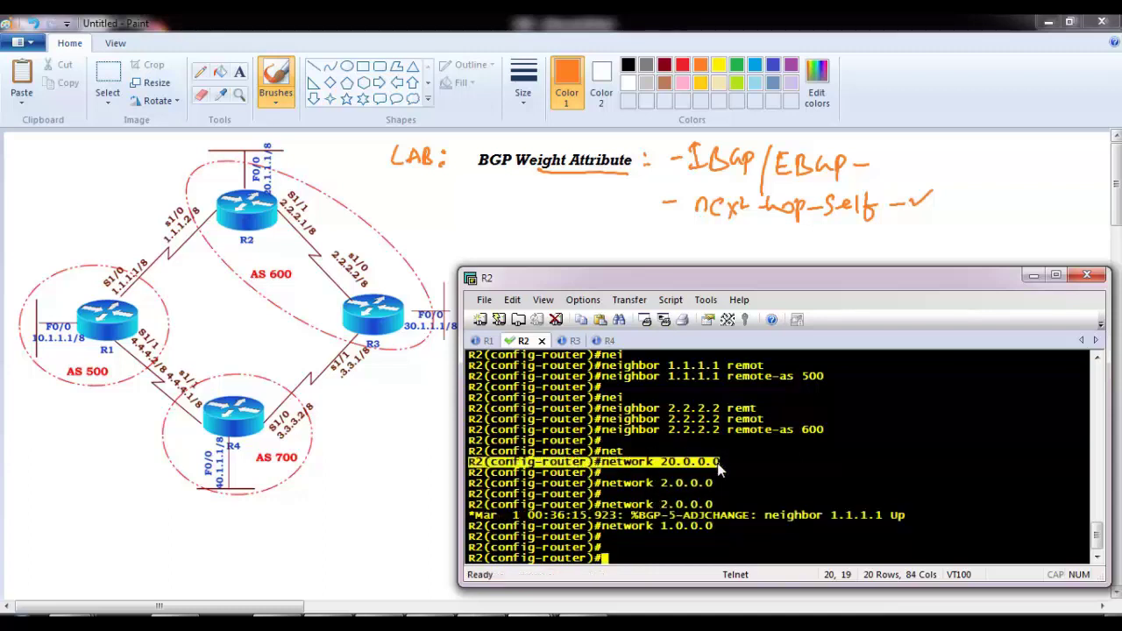
text(end)
key(Return)
key(Return)
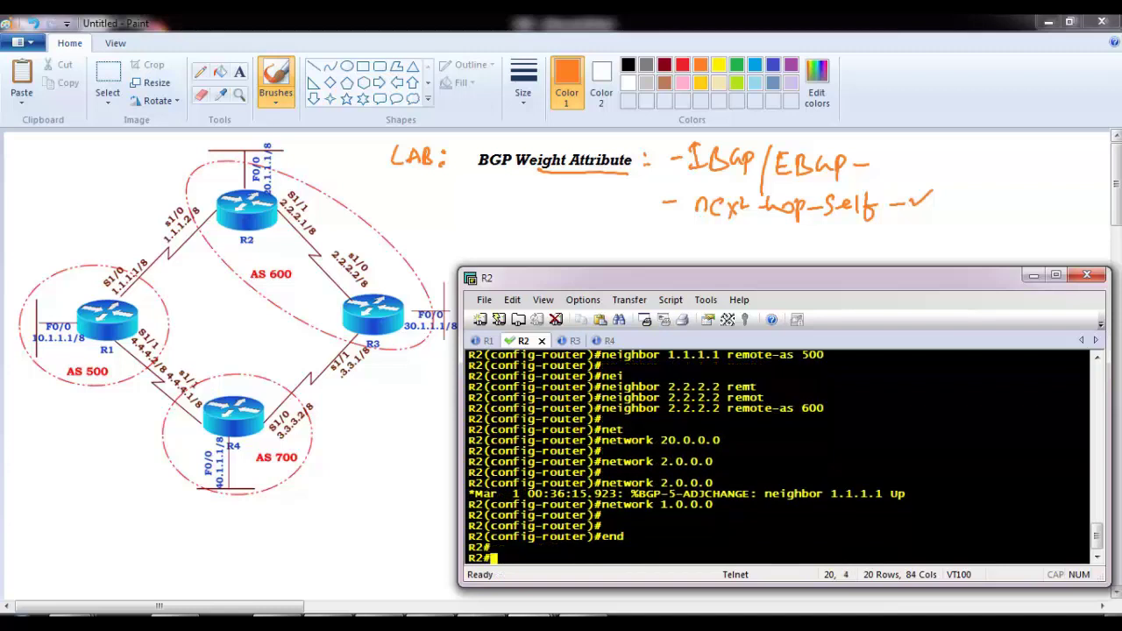
drag(682, 484, 906, 489)
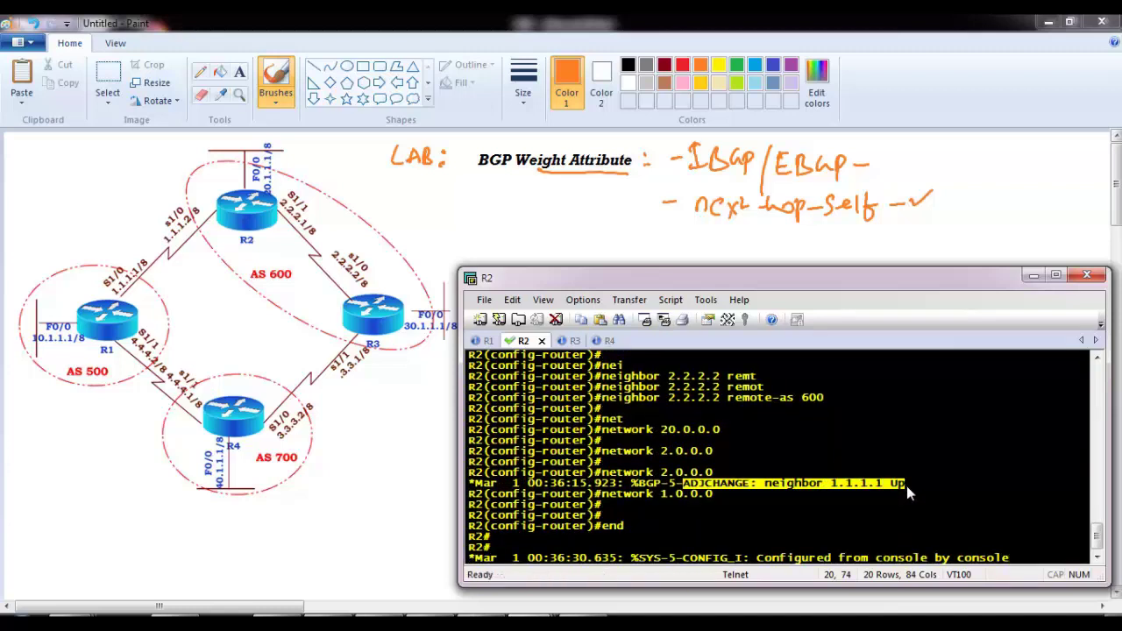
click(571, 340)
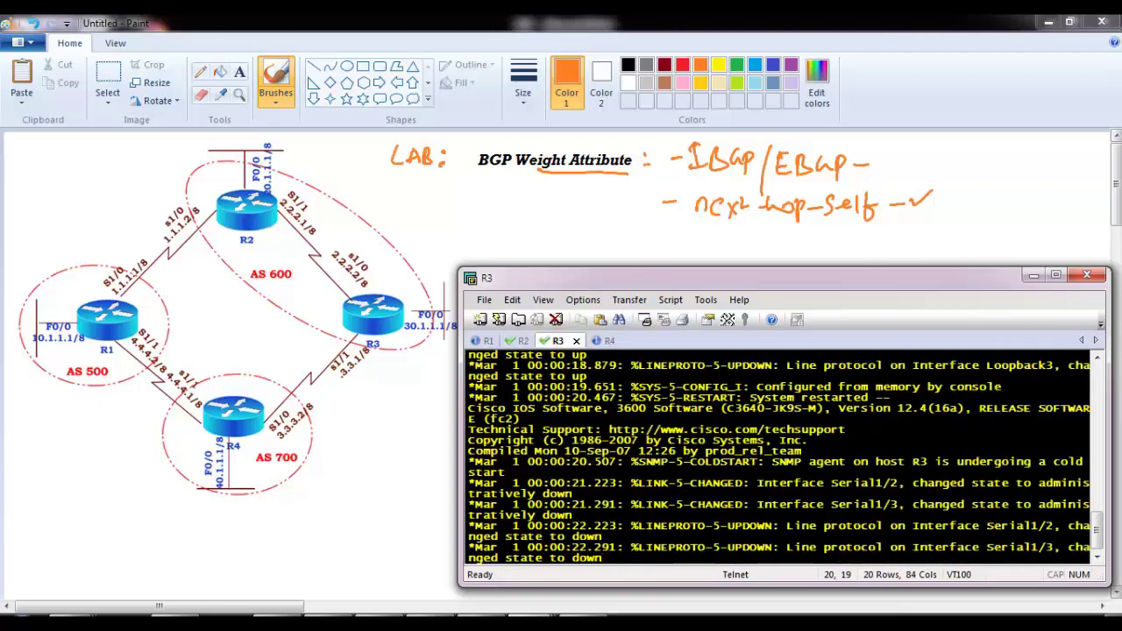
- On R3, enter global configuration and start BGP process AS 600
key(Return)
key(Return)
text(en)
key(Tab)
key(Return)
key(Return)
text(conf t)
key(Return)
key(Return)
text(router bg)
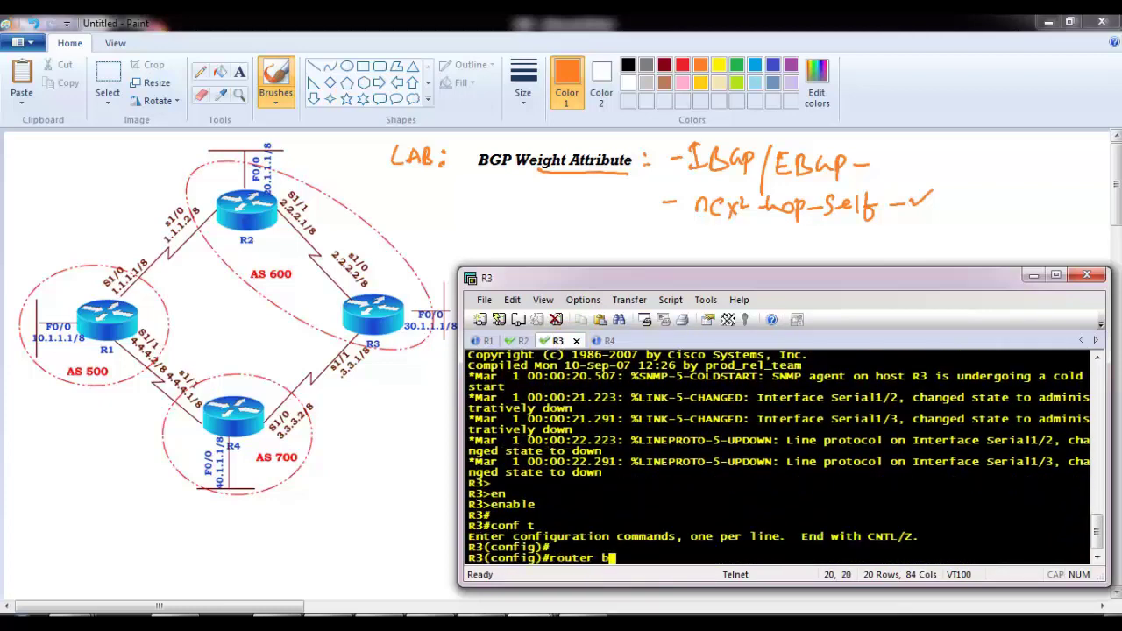
key(Tab)
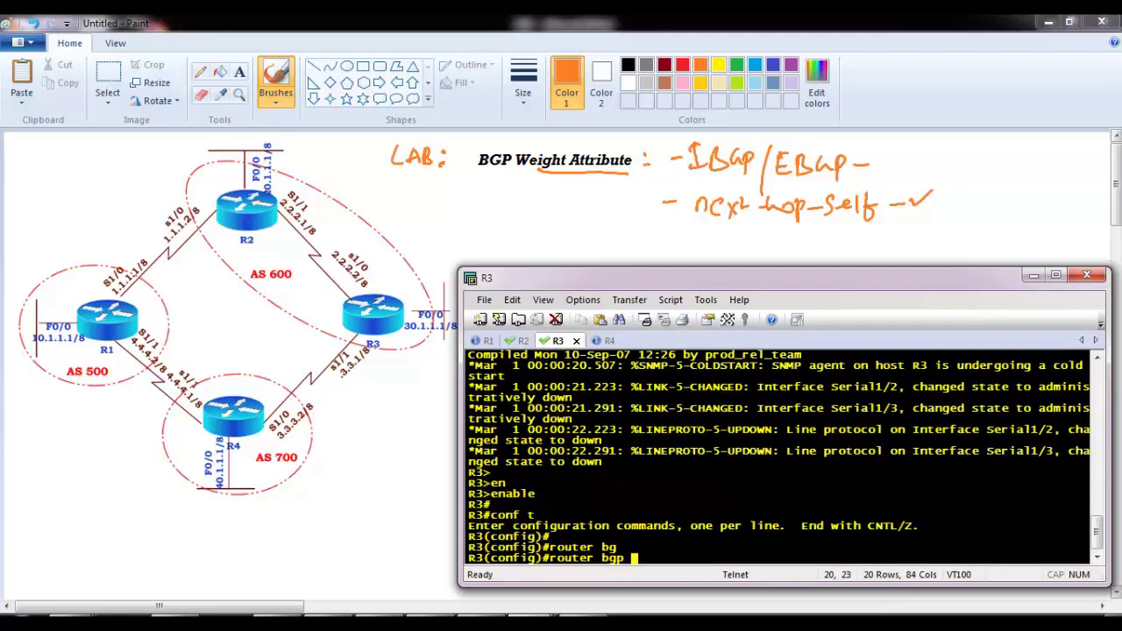
text(600)
key(Return)
- Add BGP neighbors 2.2.2.1 (remote-as 600) and 3.3.3.2 (remote-as 700)
text(nie)
key(Tab)
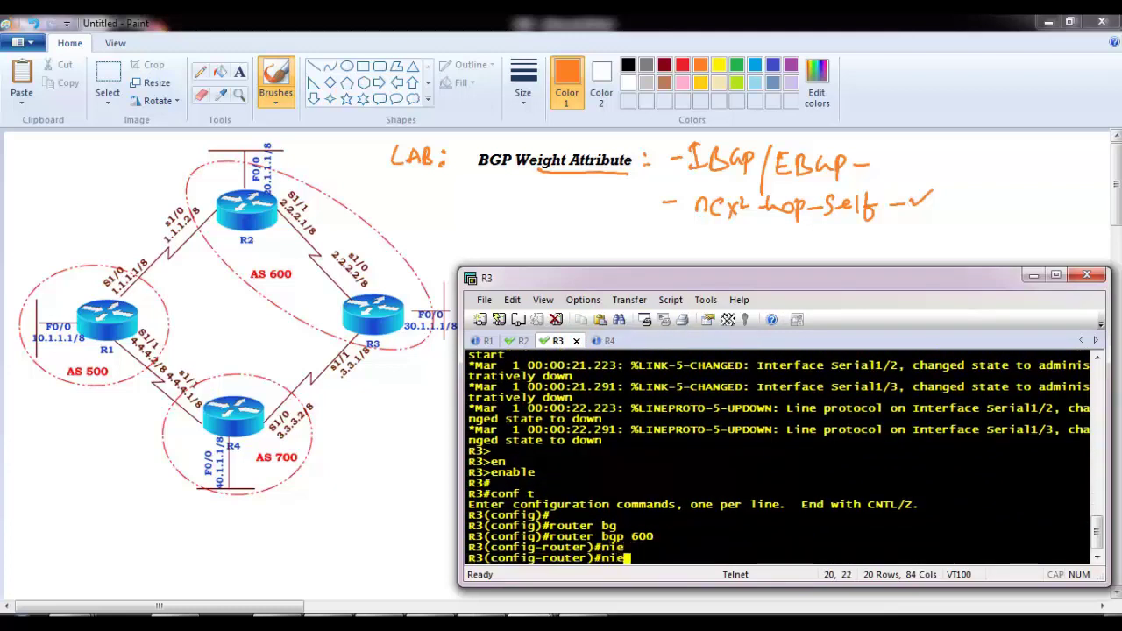
key(BackSpace)
text(eo)
key(Tab)
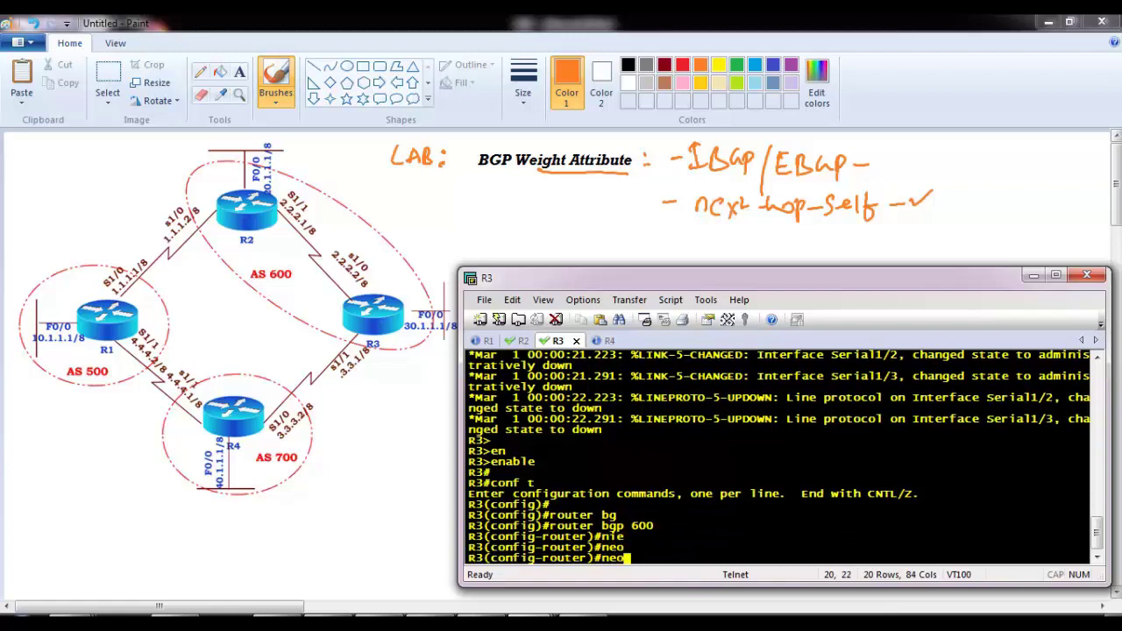
key(Tab)
text(2.2)
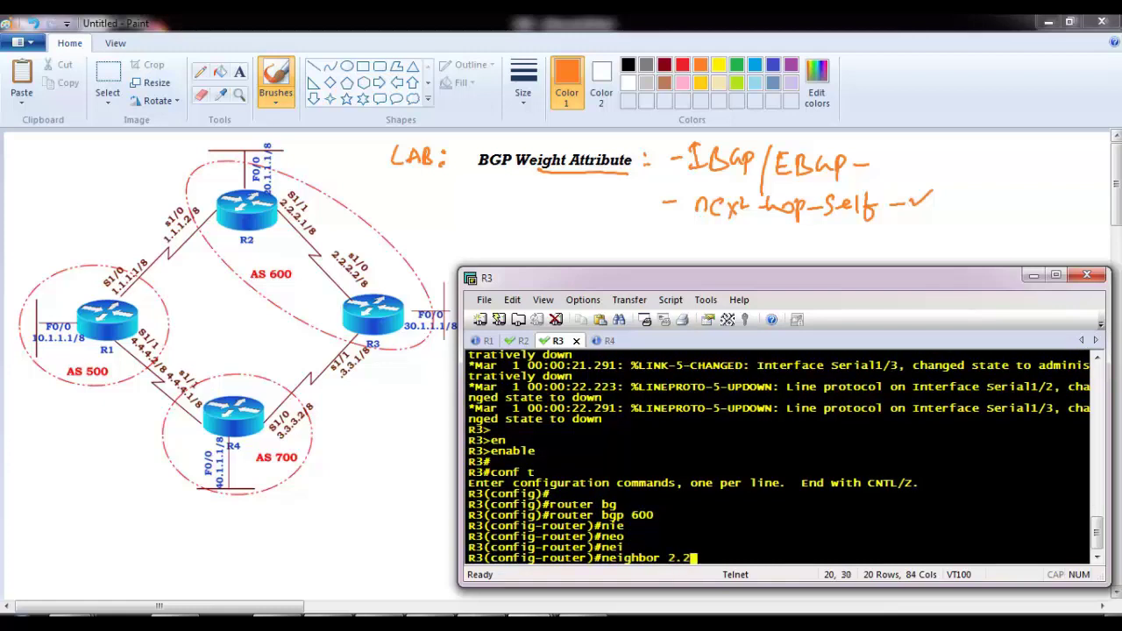
text(.2.1 remot)
key(Tab)
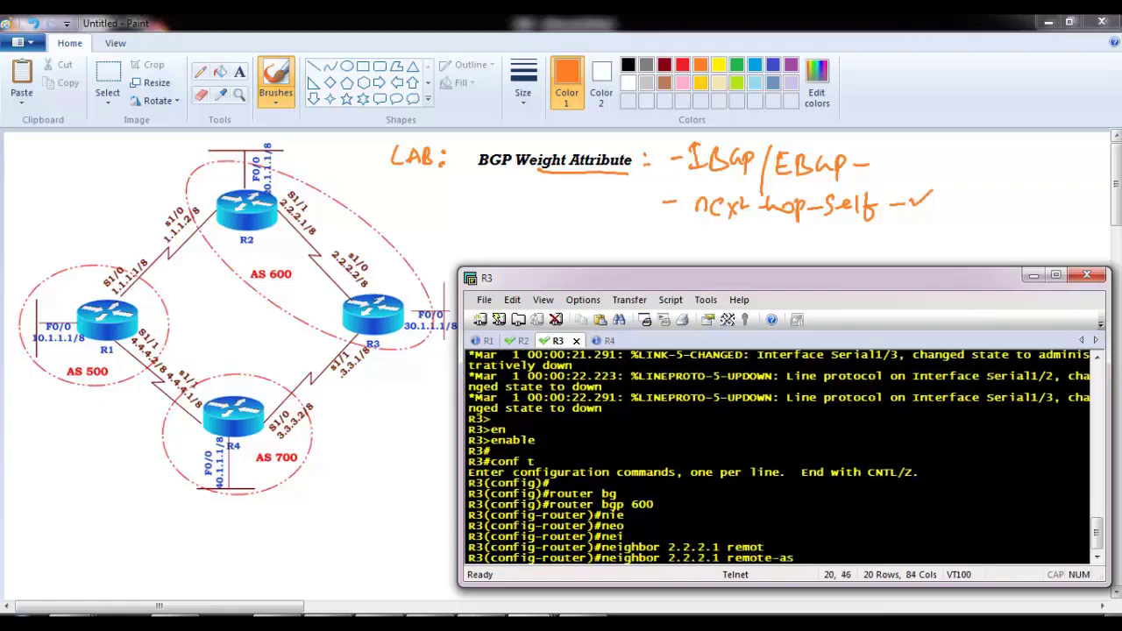
text(00)
key(Return)
key(Return)
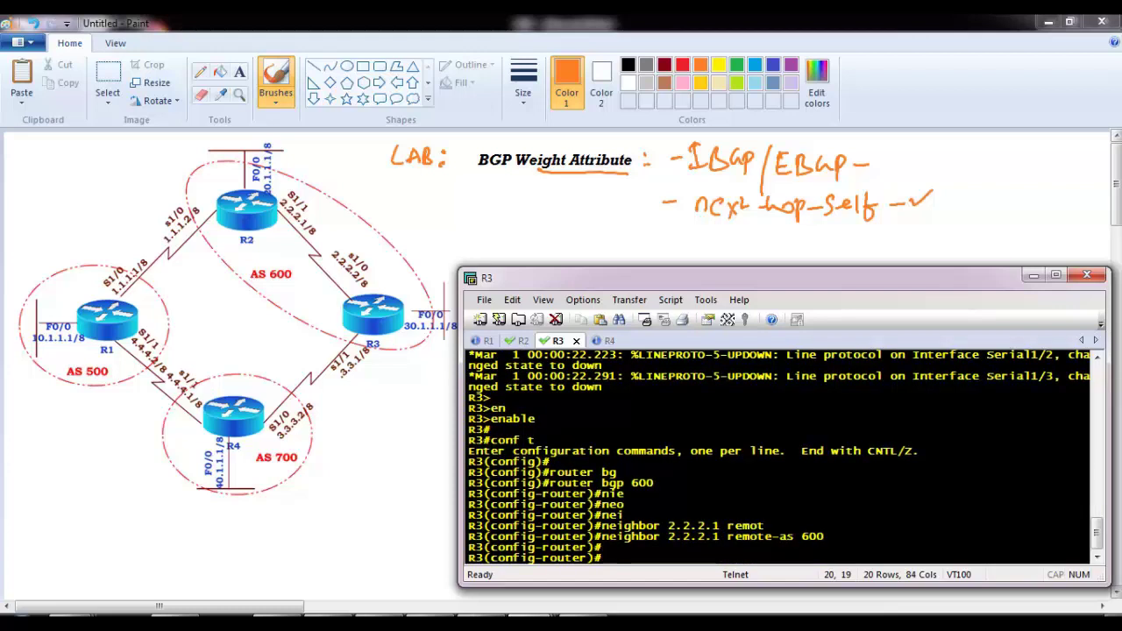
text(nei)
key(Tab)
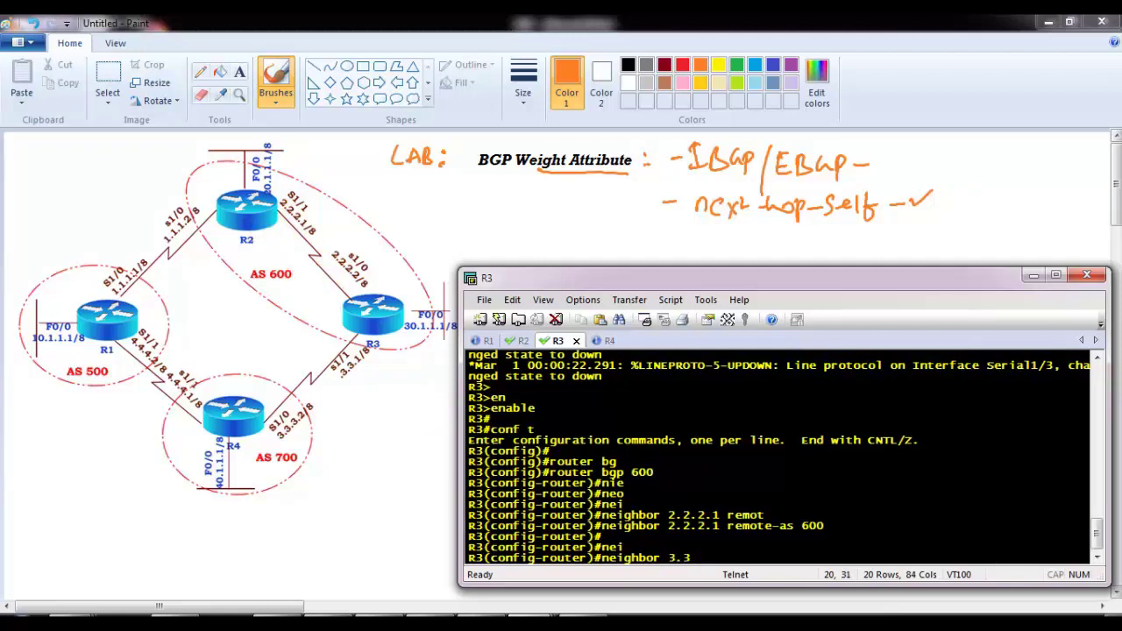
text(3.3.3.2 remot)
key(Tab)
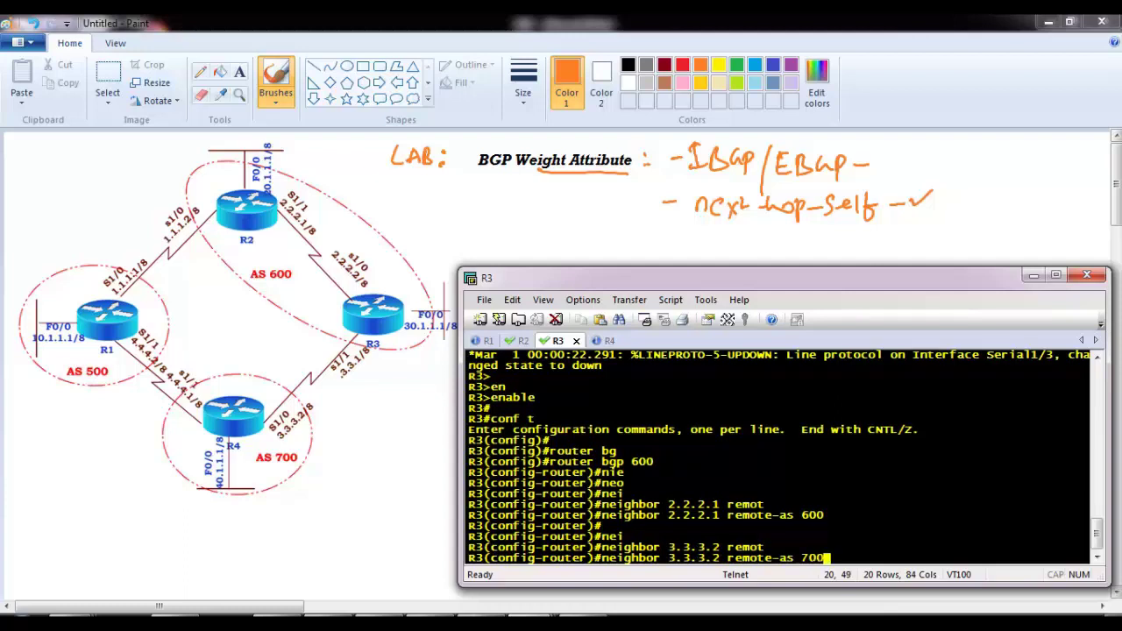
key(Return)
key(Return)
- Disable auto-summary and synchronization in R3's BGP process
text(no au)
key(Tab)
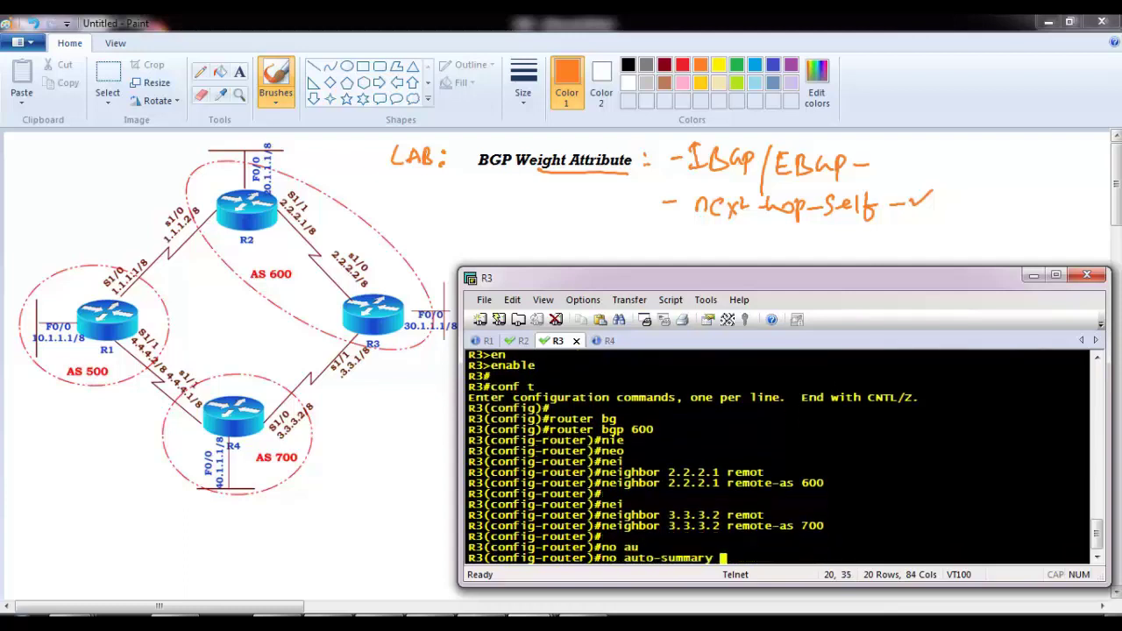
key(Return)
text(bno)
key(BackSpace)
key(BackSpace)
key(BackSpace)
key(BackSpace)
text(no)
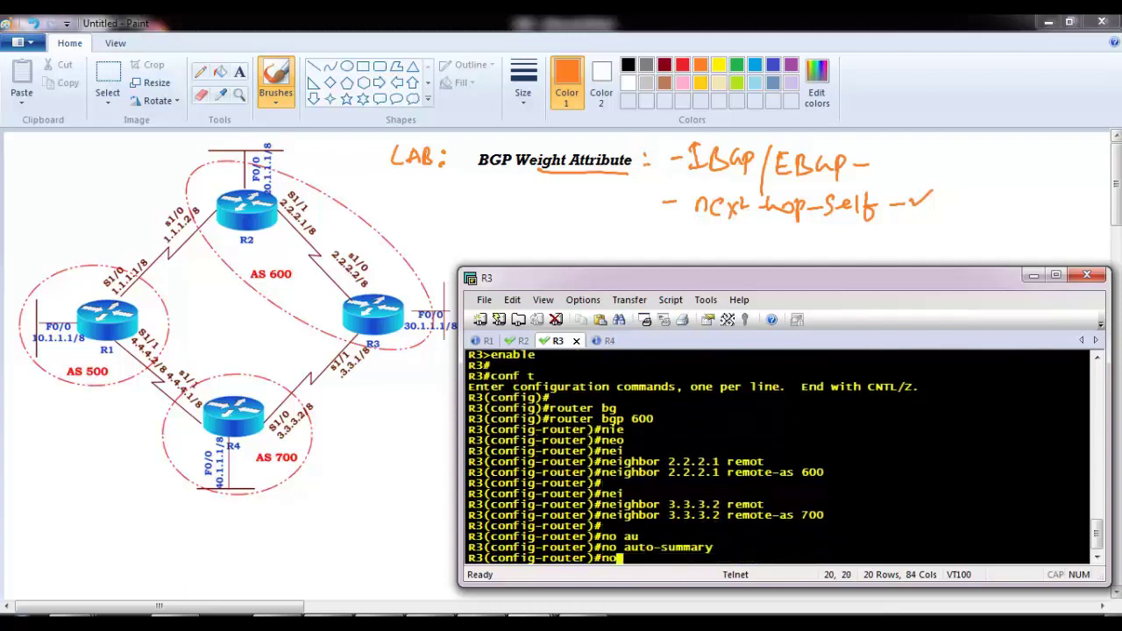
text( s)
key(Tab)
key(Return)
key(Return)
- Advertise networks 30.0.0.0, 3.0.0.0 and 2.0.0.0 in BGP
text(net)
key(Tab)
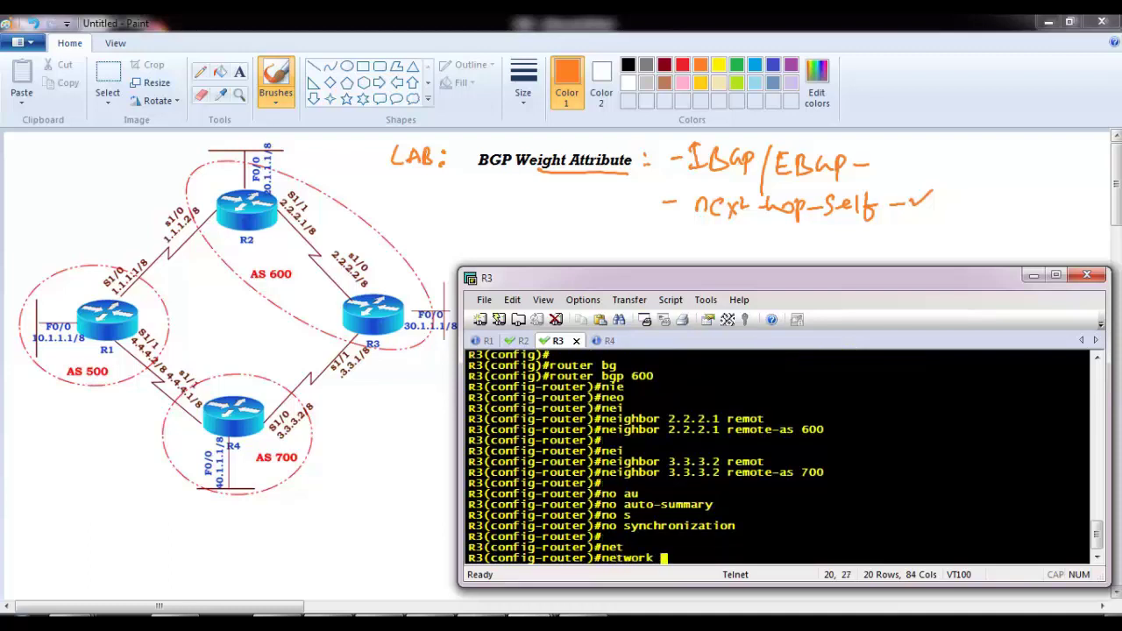
text(30.0.0.0)
key(Tab)
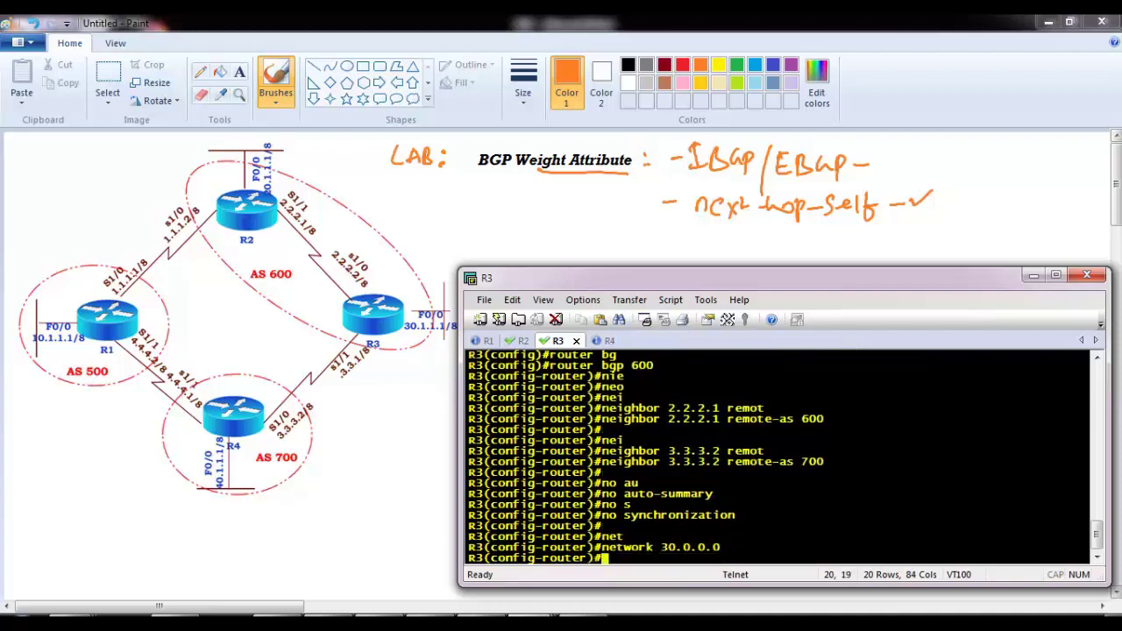
key(BackSpace)
key(Return)
key(Up)
key(Left)
key(Left)
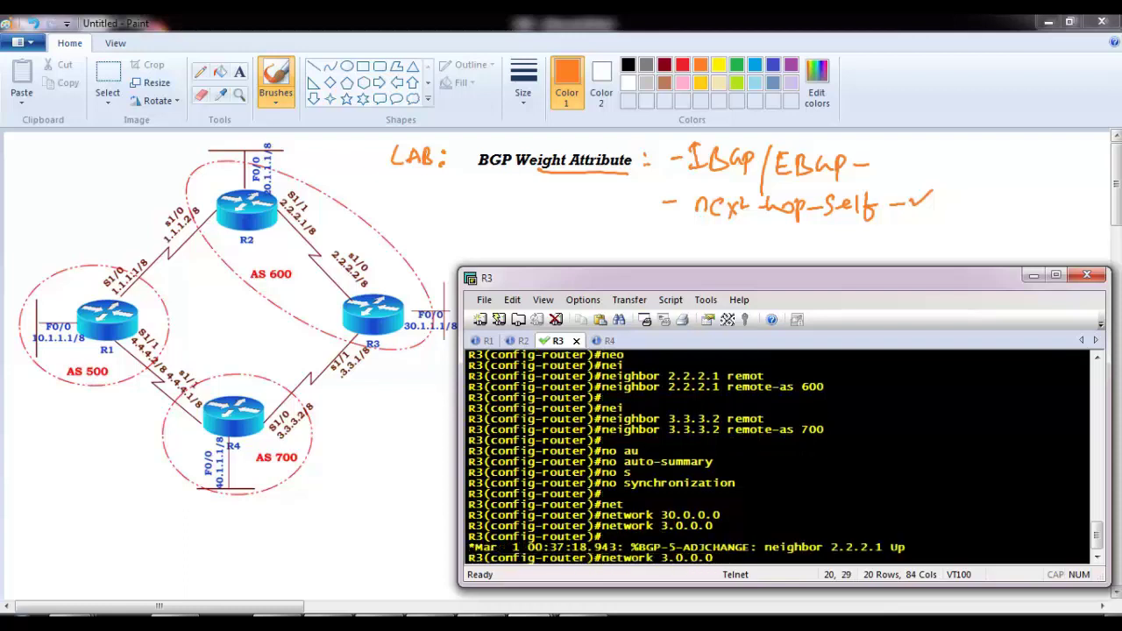
key(BackSpace)
text(2)
key(Return)
key(Return)
- Exit configuration mode on R3 and switch to the R4 session
text(end)
key(Return)
key(Return)
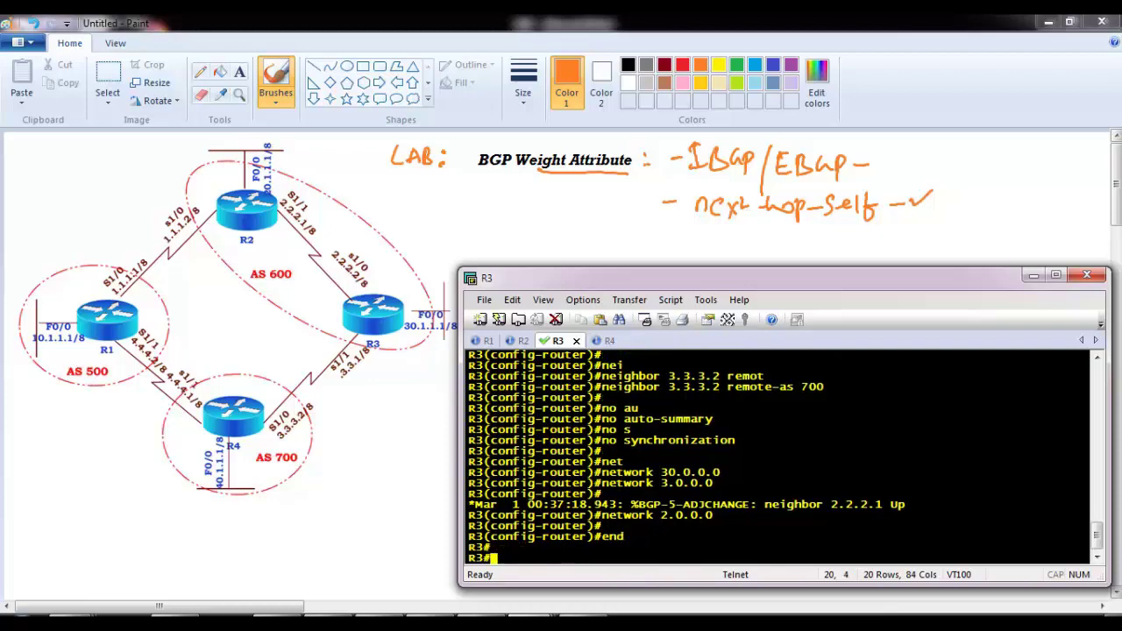
click(605, 341)
- On R4, enter global configuration and start BGP process AS 700
key(Return)
text(en)
key(Tab)
key(Return)
text(conf t)
key(Return)
key(Return)
text(router bg)
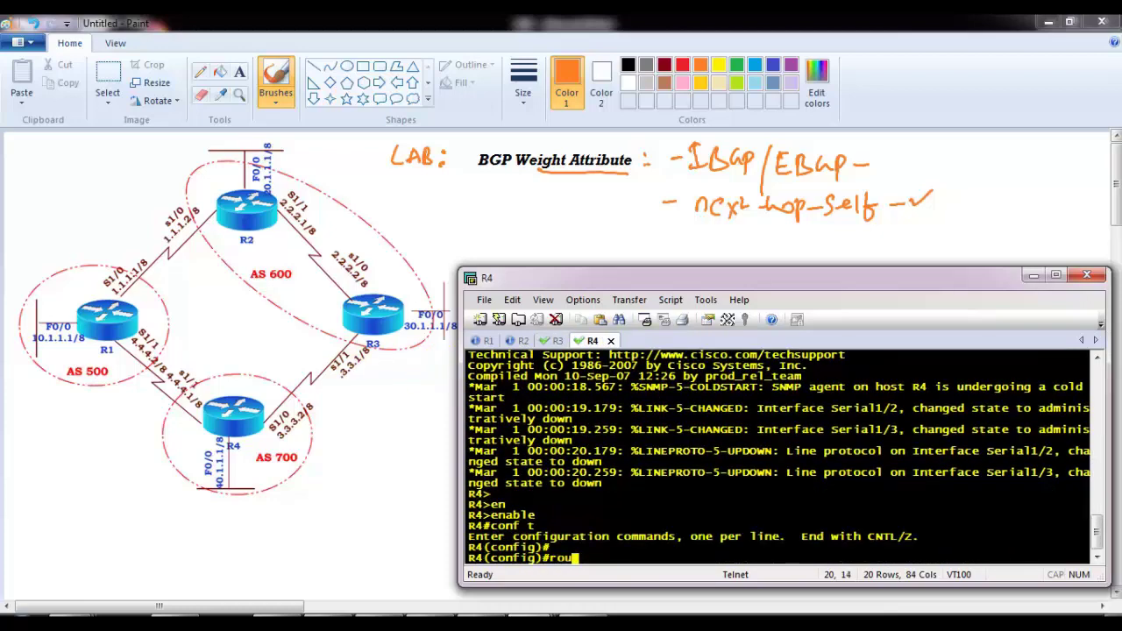
key(Tab)
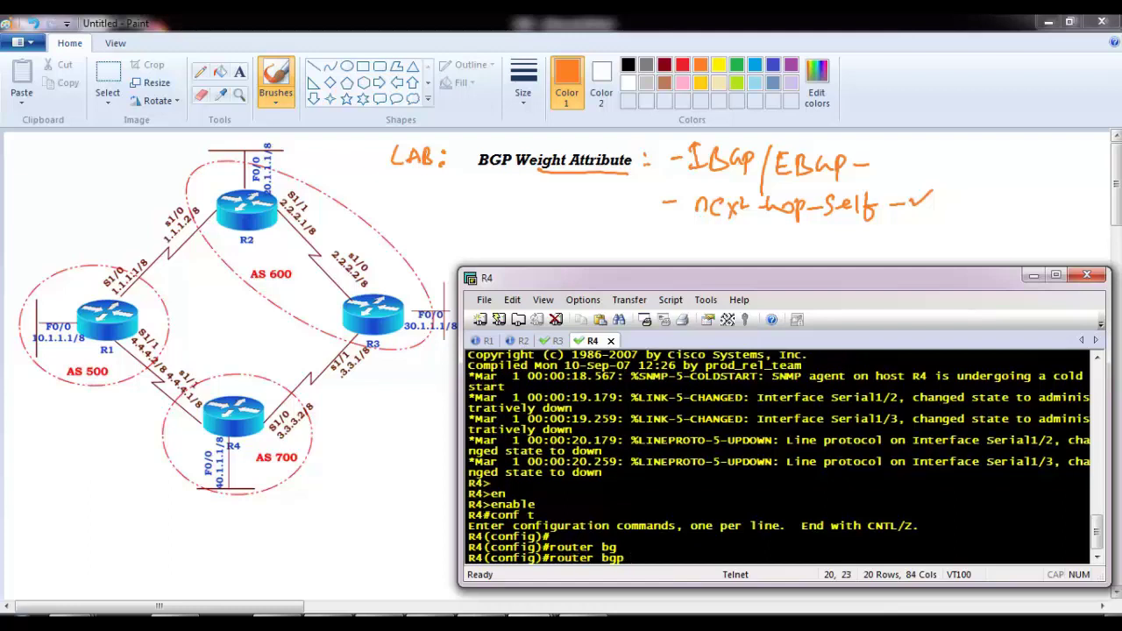
text(700)
key(Return)
key(Return)
key(Return)
- Disable auto-summary and synchronization in R4's BGP process
text(no au)
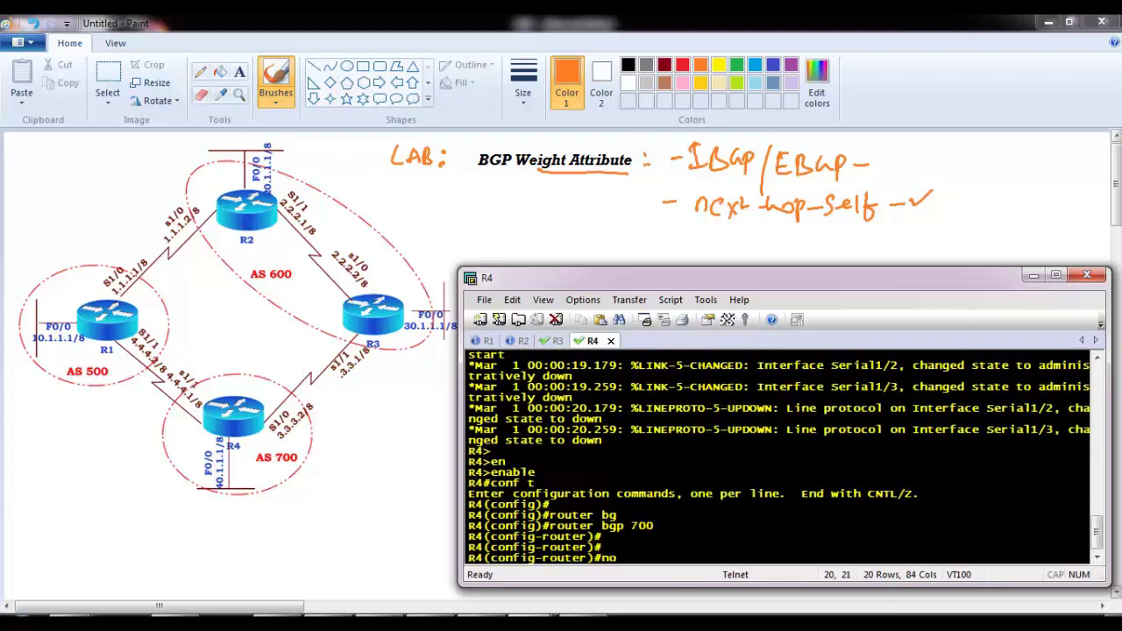
key(Return)
text(no s)
key(Return)
key(Return)
- Add BGP neighbors 4.4.4.2 (remote-as 500) and 3.3.3.1 (remote-as 600)
text(nei)
key(Tab)
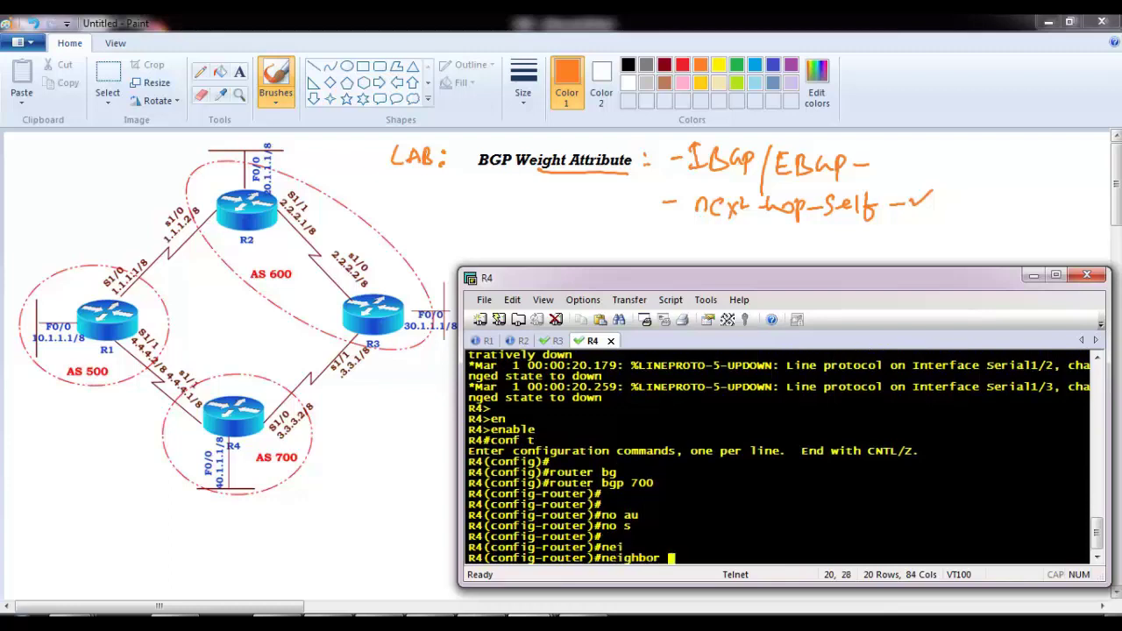
text(4.4.4.2 remot)
key(Tab)
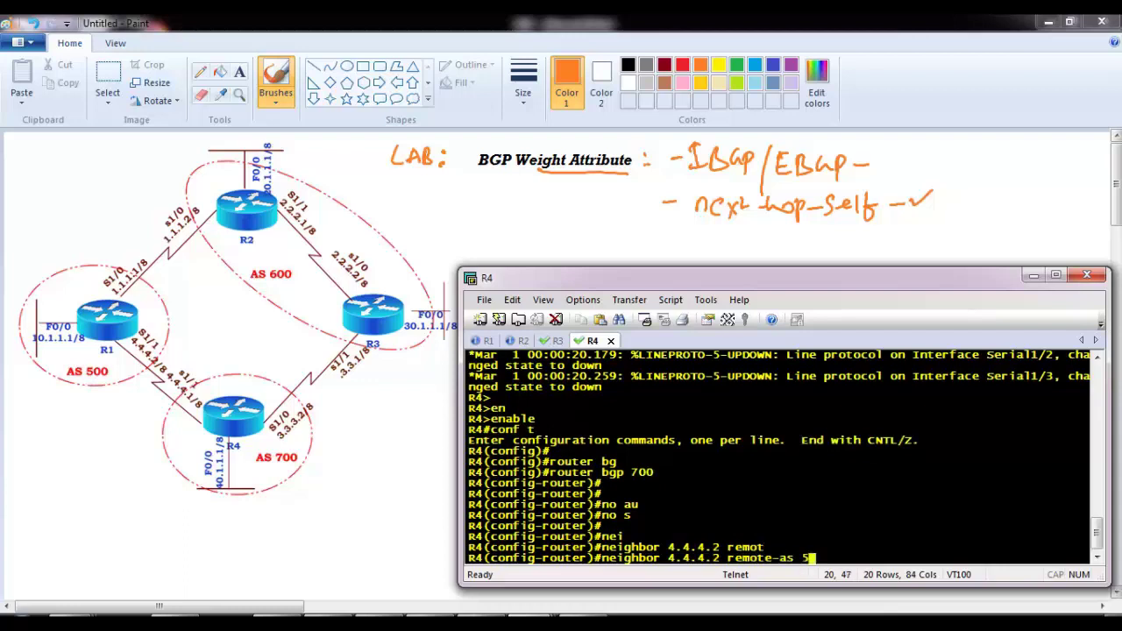
key(Return)
key(Return)
text(nei)
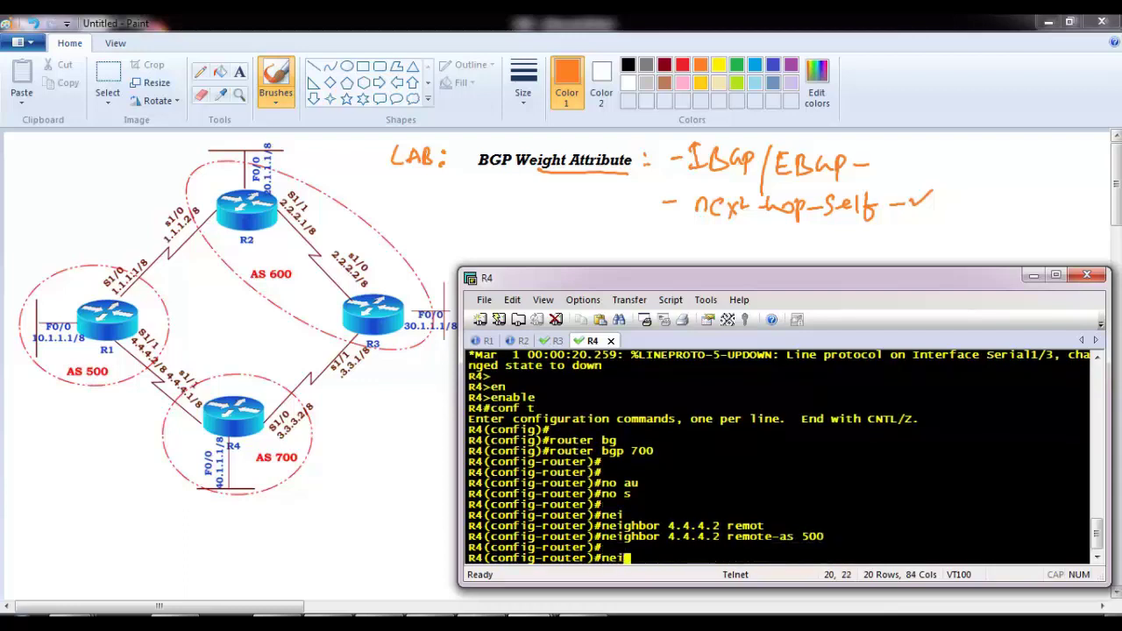
key(Tab)
text(3.3.3.2 r)
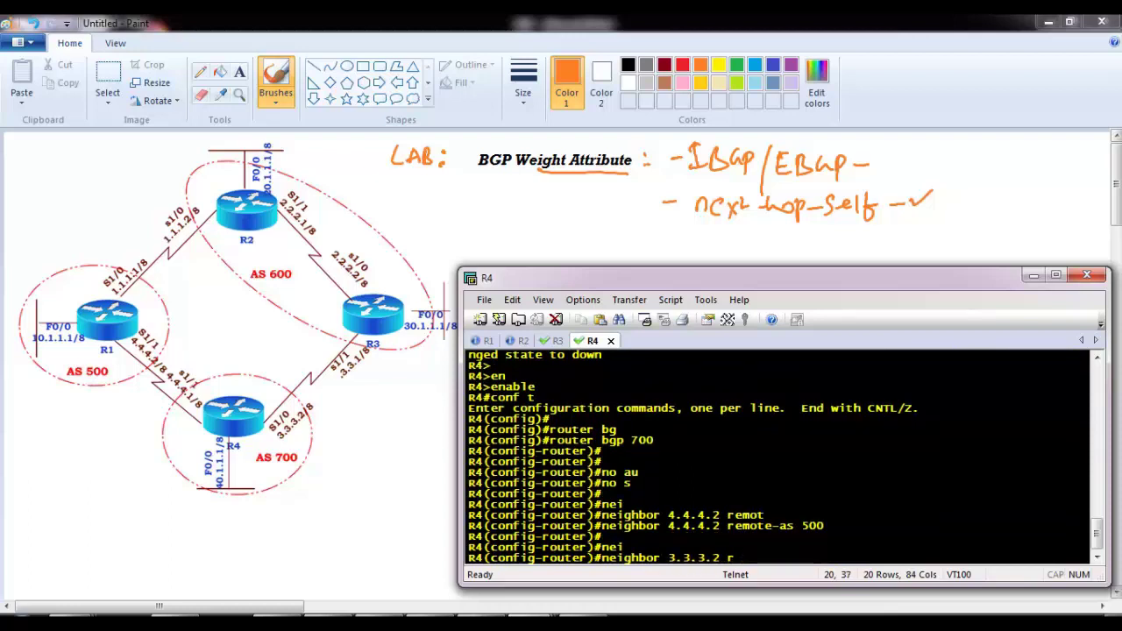
key(BackSpace)
key(BackSpace)
key(BackSpace)
text(1 remot)
key(Tab)
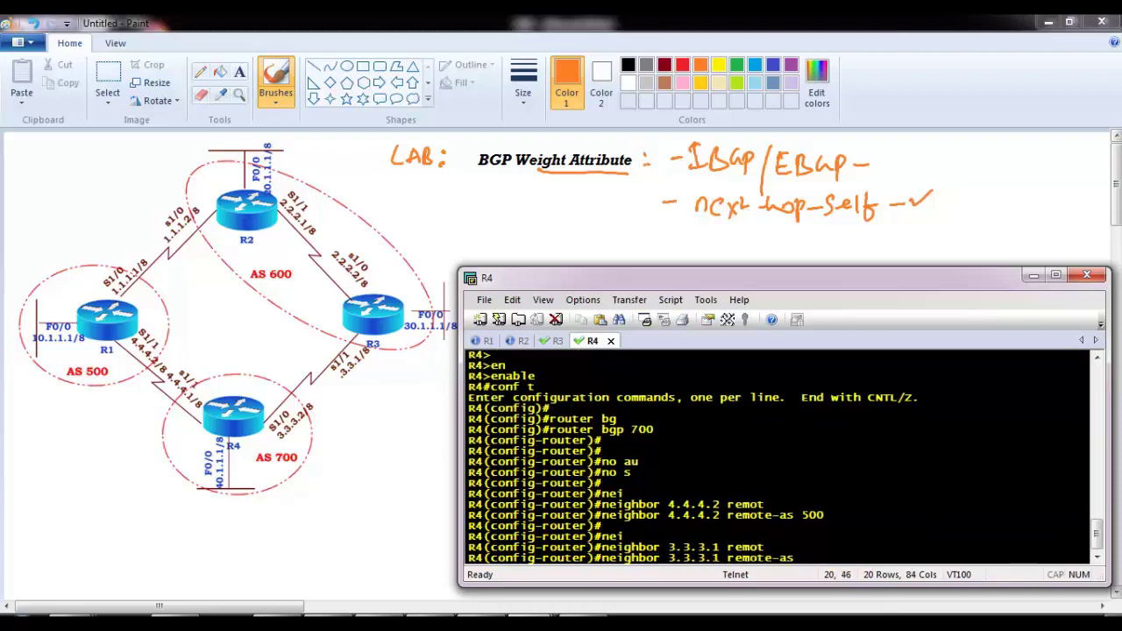
text(600)
key(Return)
key(Return)
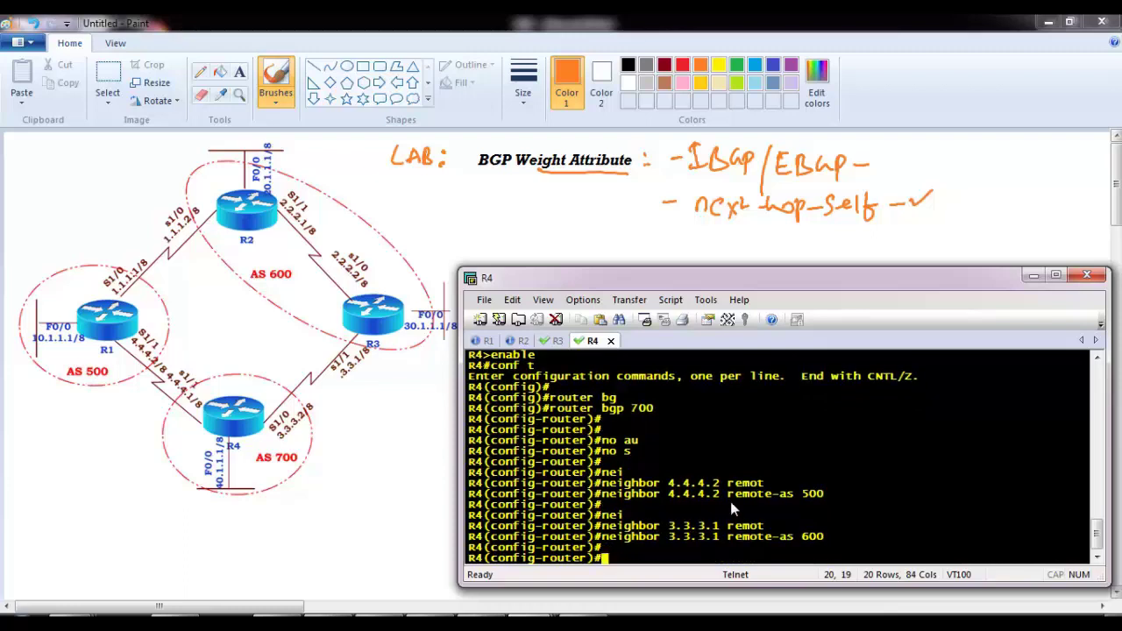
drag(656, 492, 729, 494)
drag(662, 537, 739, 543)
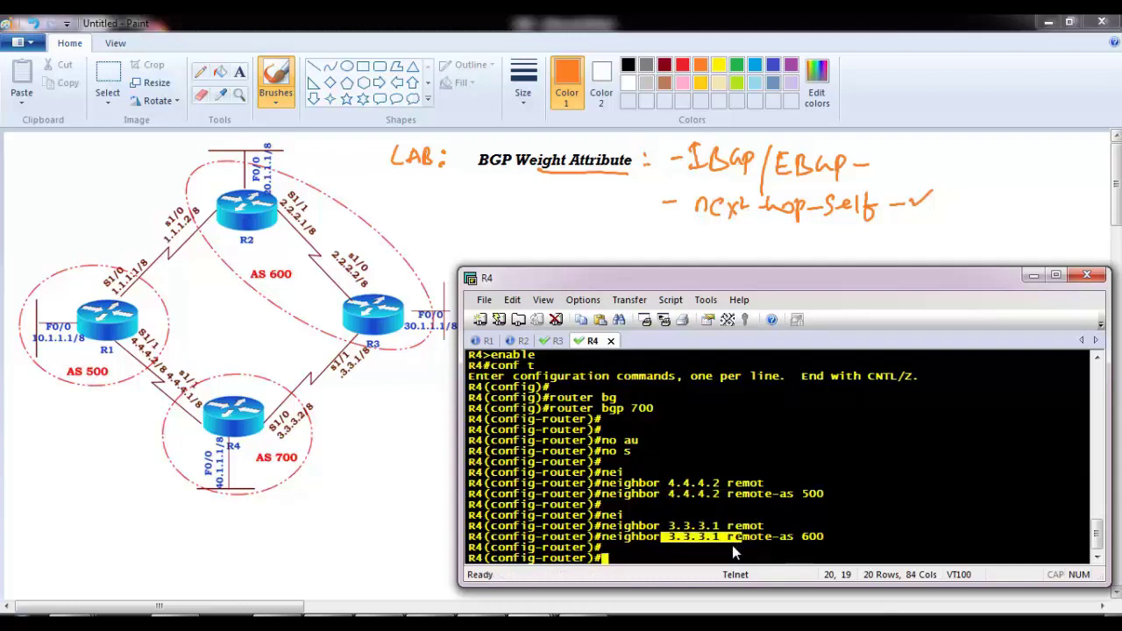
key(Return)
key(Return)
- Advertise networks 40.0.0.0, 4.0.0.0 and 3.0.0.0, then exit configuration mode
text(net)
key(Tab)
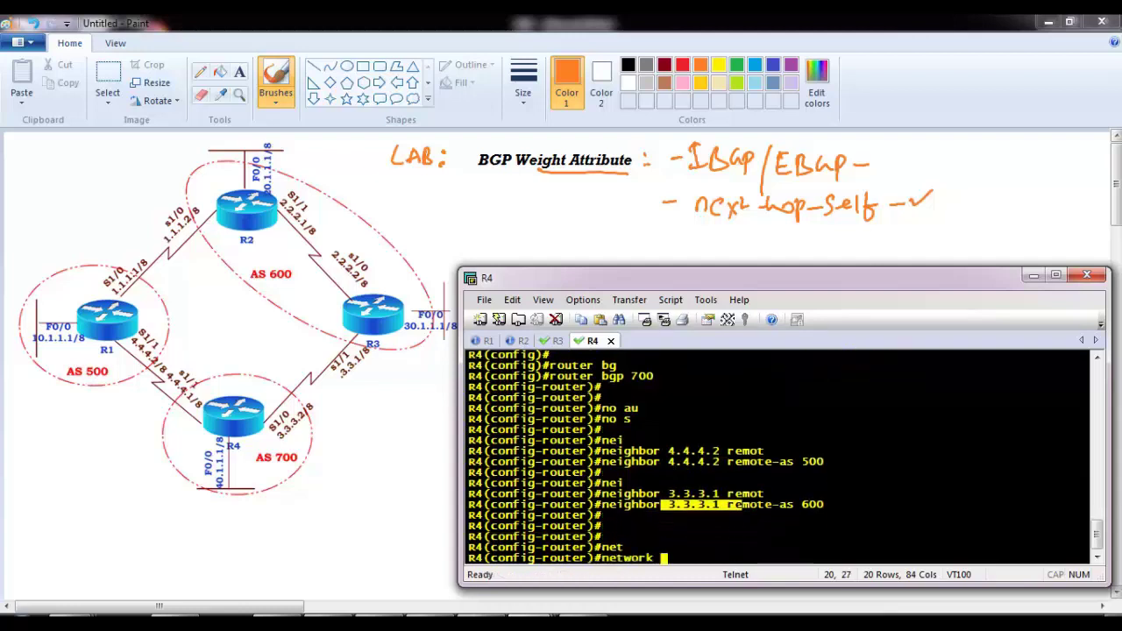
text(40.0.0.0)
key(Return)
key(Return)
key(Up)
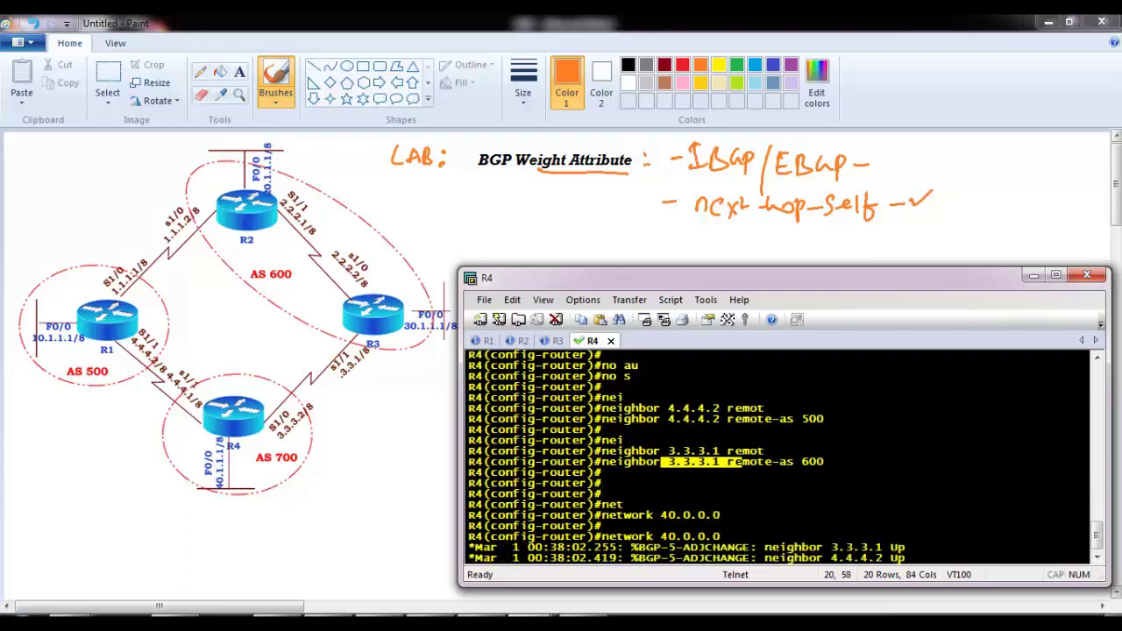
key(Left)
key(Left)
key(Left)
key(Left)
key(Left)
key(Left)
key(BackSpace)
key(Return)
key(Return)
key(Up)
key(Left)
key(Left)
key(Left)
key(Left)
key(Left)
key(Left)
key(BackSpace)
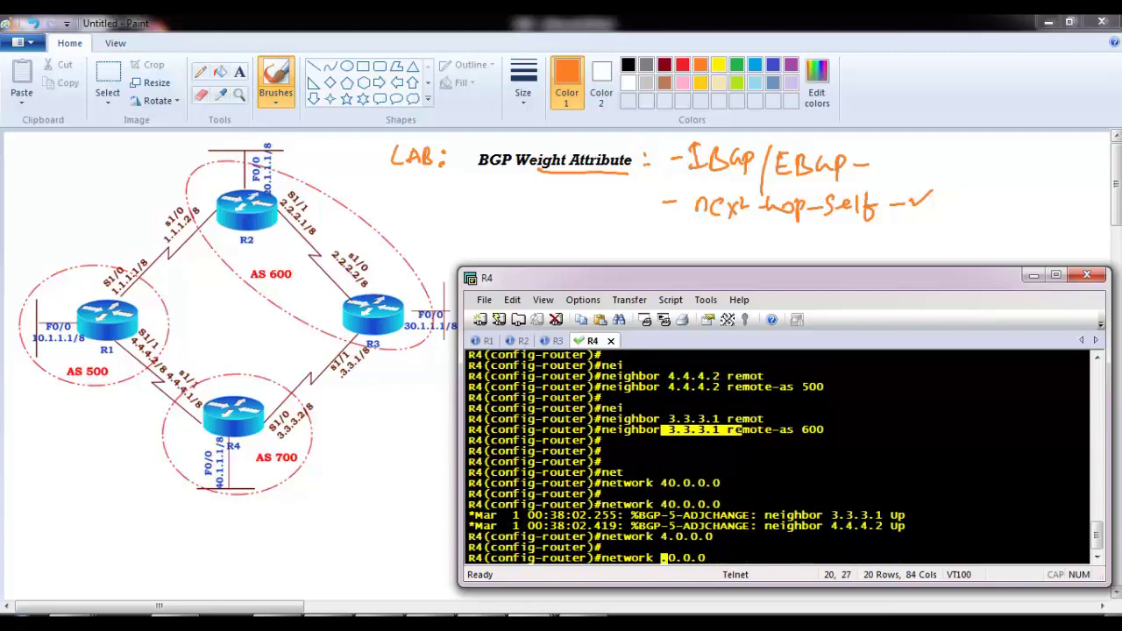
text(3)
key(Return)
key(Return)
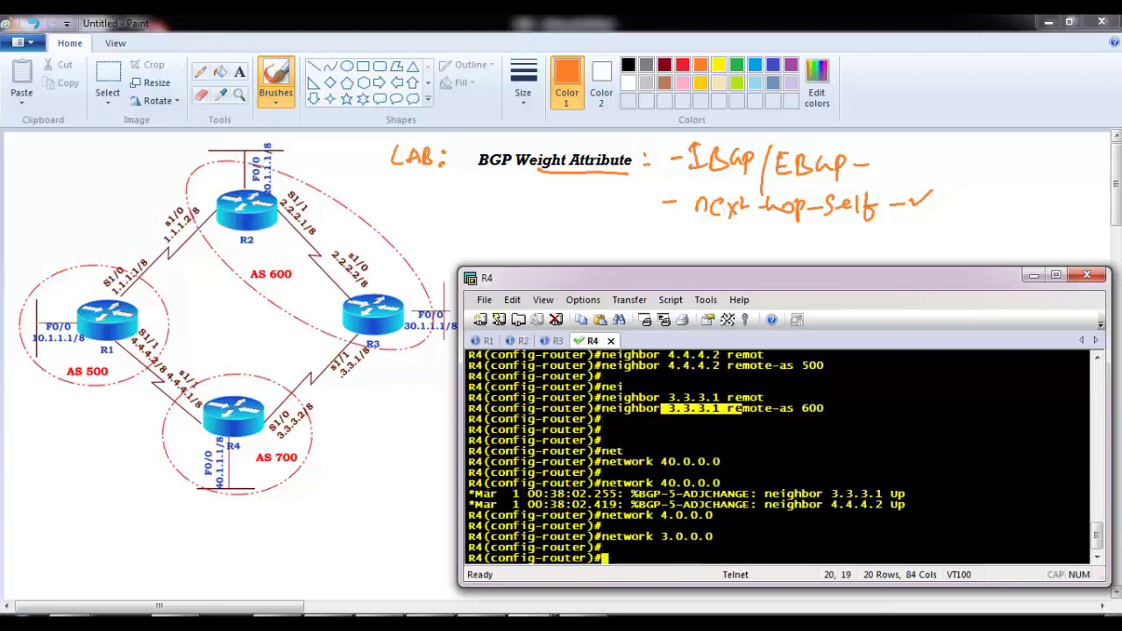
text(end)
key(Return)
key(Return)
key(Return)
key(Return)
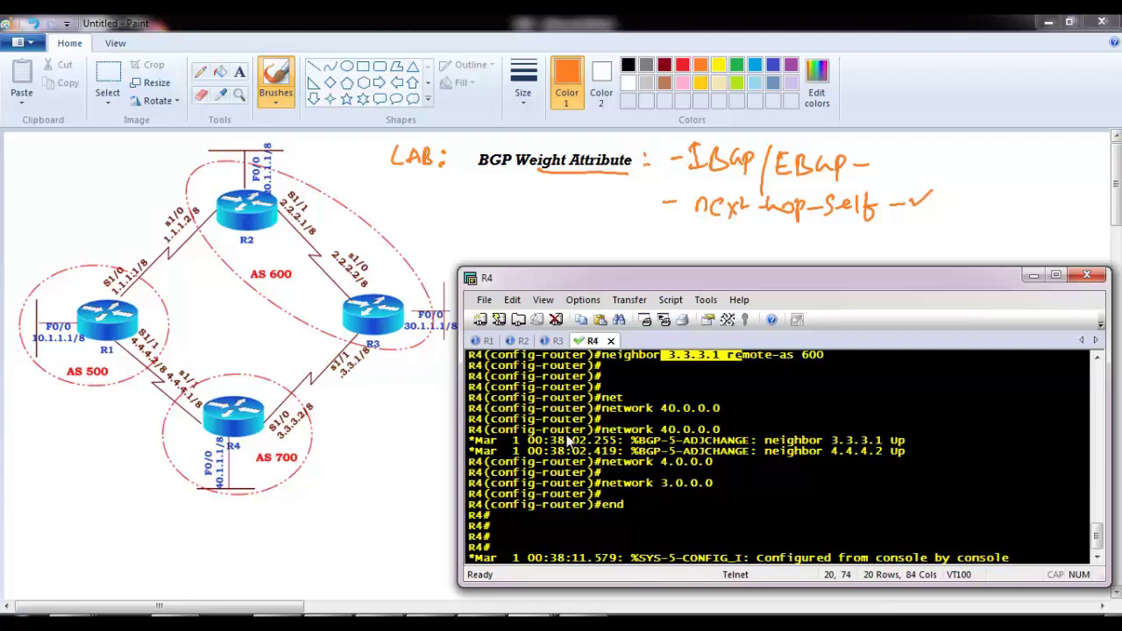
- Run 'show ip bgp summary' in the R1 session
click(487, 340)
key(Return)
key(Return)
key(Return)
key(Return)
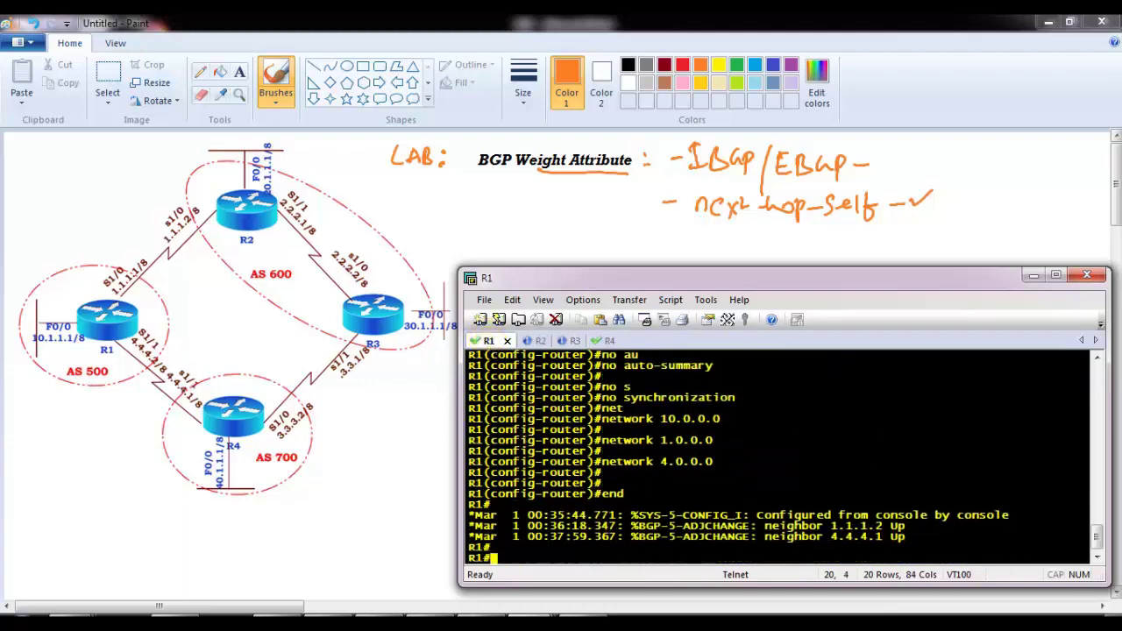
text(sh pi bg)
key(Tab)
key(Return)
text(sh ip bg)
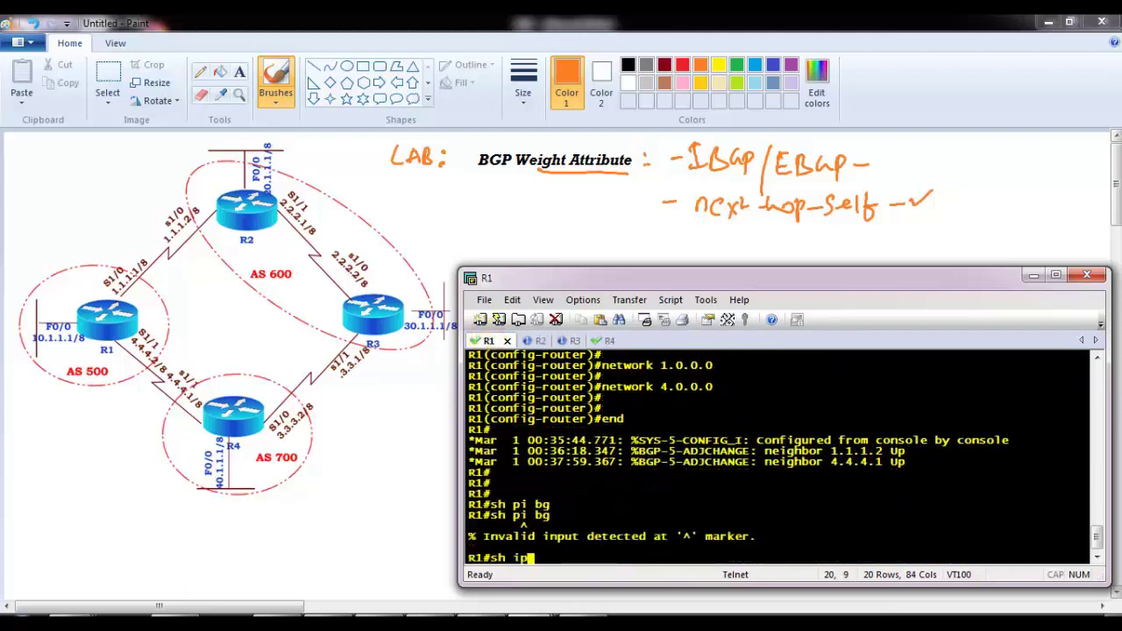
key(Tab)
text(s)
key(Tab)
key(Return)
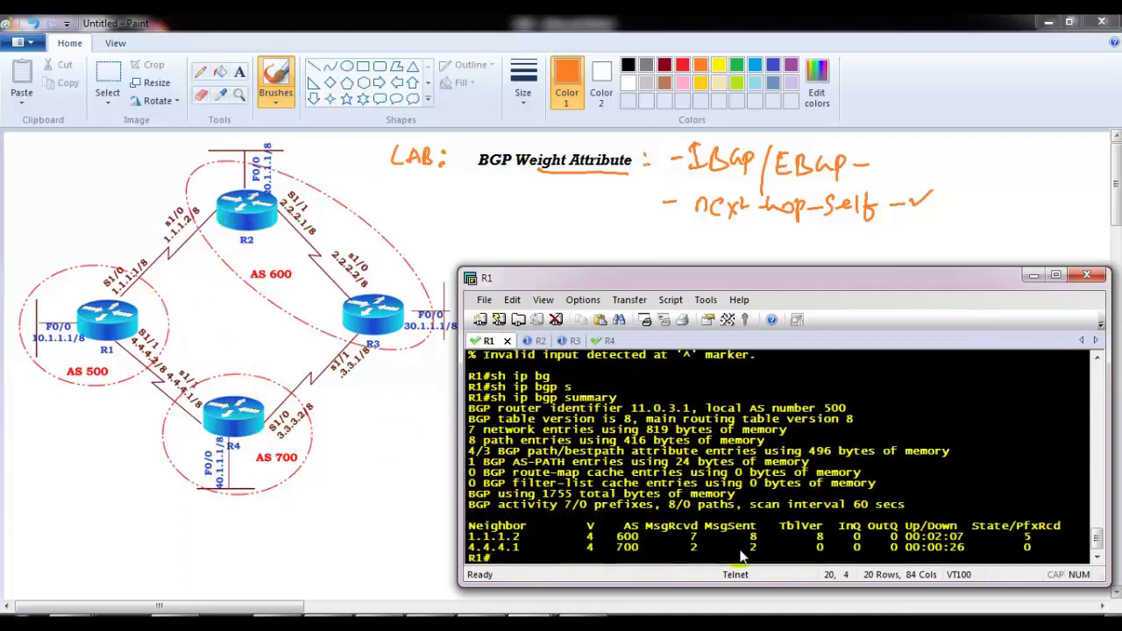
- Refresh the summary and highlight neighbors 1.1.1.2 and 4.4.4.1 with 6 prefixes each
triple_click(1019, 537)
key(Return)
key(Up)
key(Return)
key(Return)
key(Up)
key(Return)
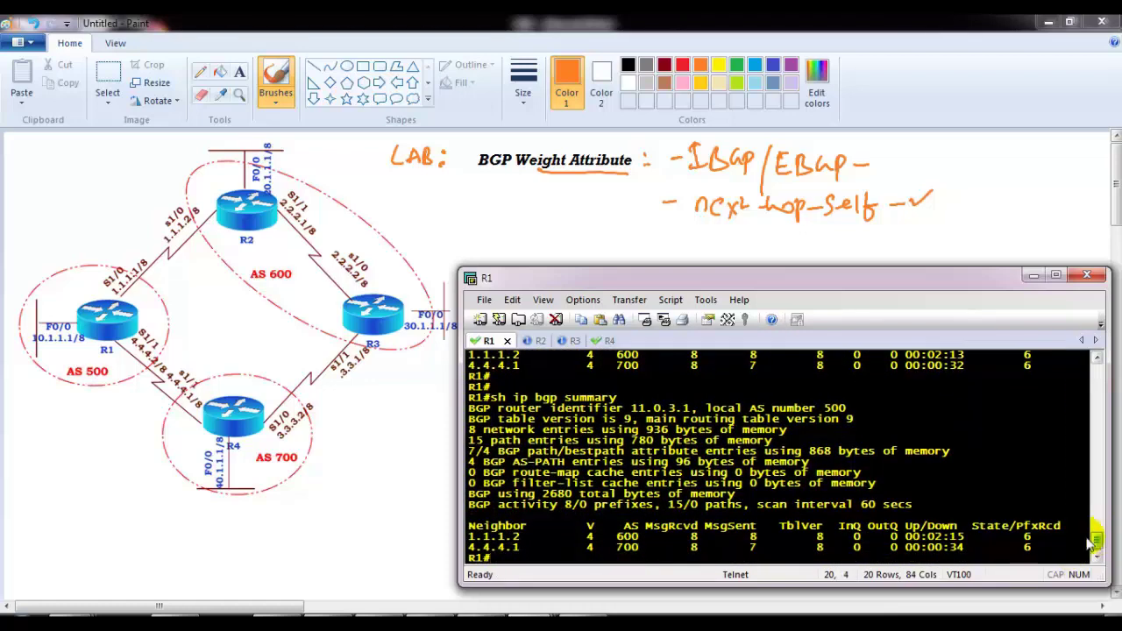
drag(1015, 535, 1063, 547)
- Display R1's BGP table with 'sh ip bgp' and highlight its rows
key(Return)
key(Return)
text(sh ip bg)
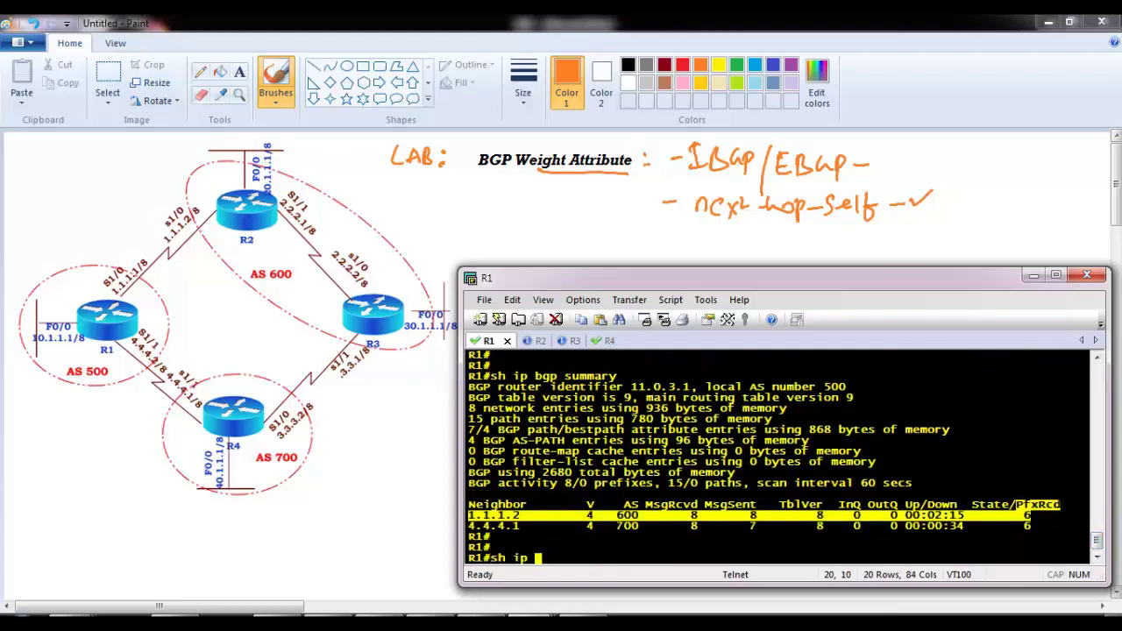
key(Tab)
key(Return)
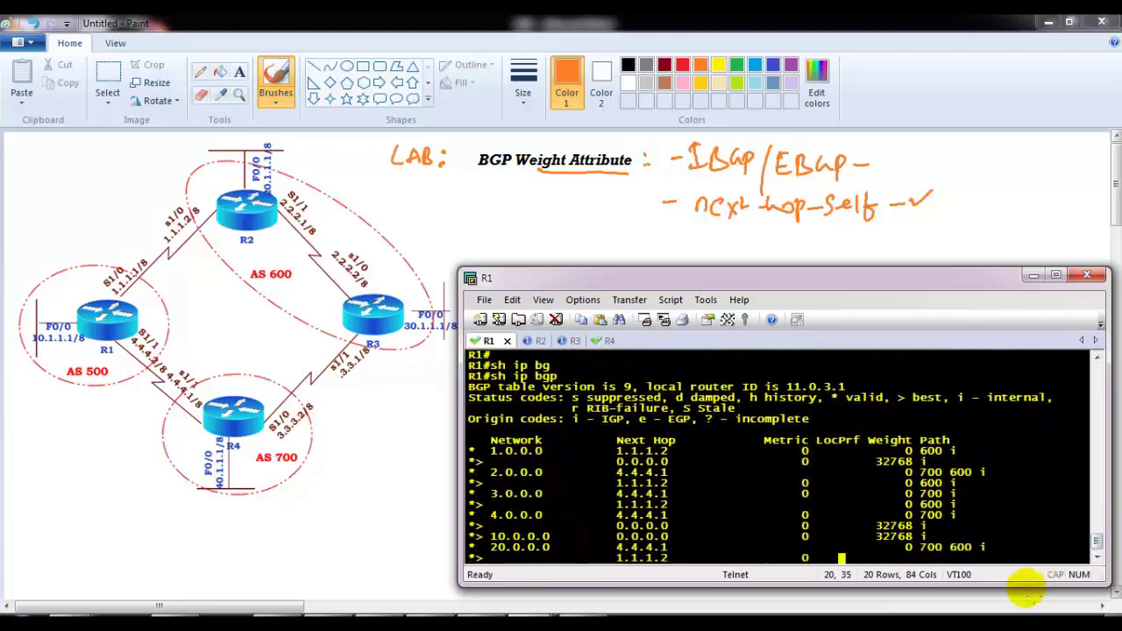
drag(470, 385, 611, 525)
click(523, 441)
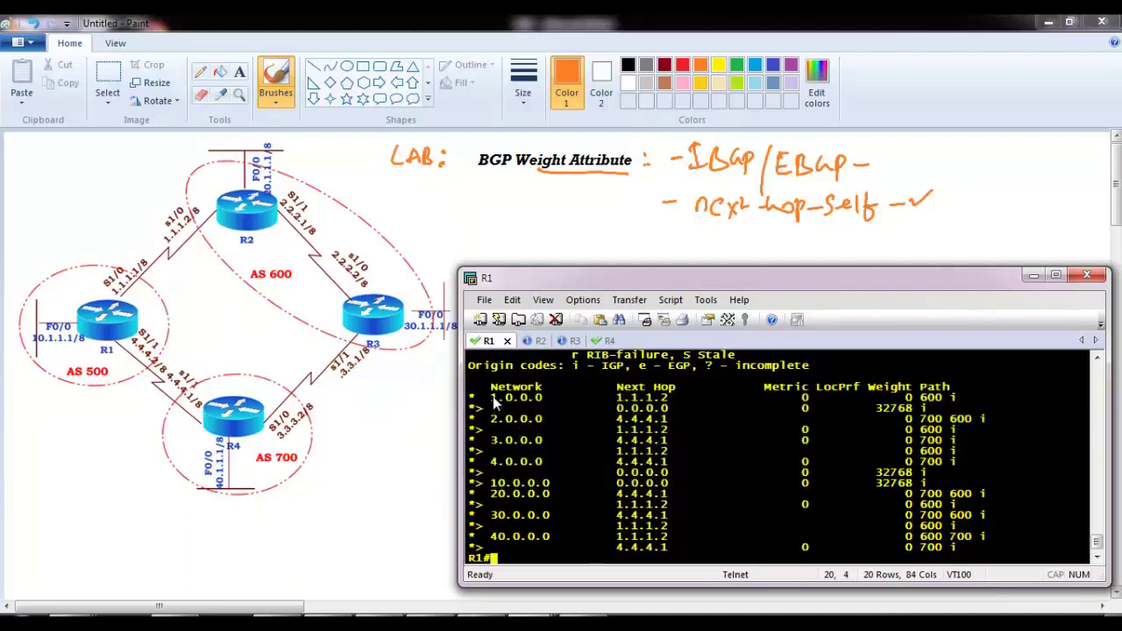
key(Return)
key(Return)
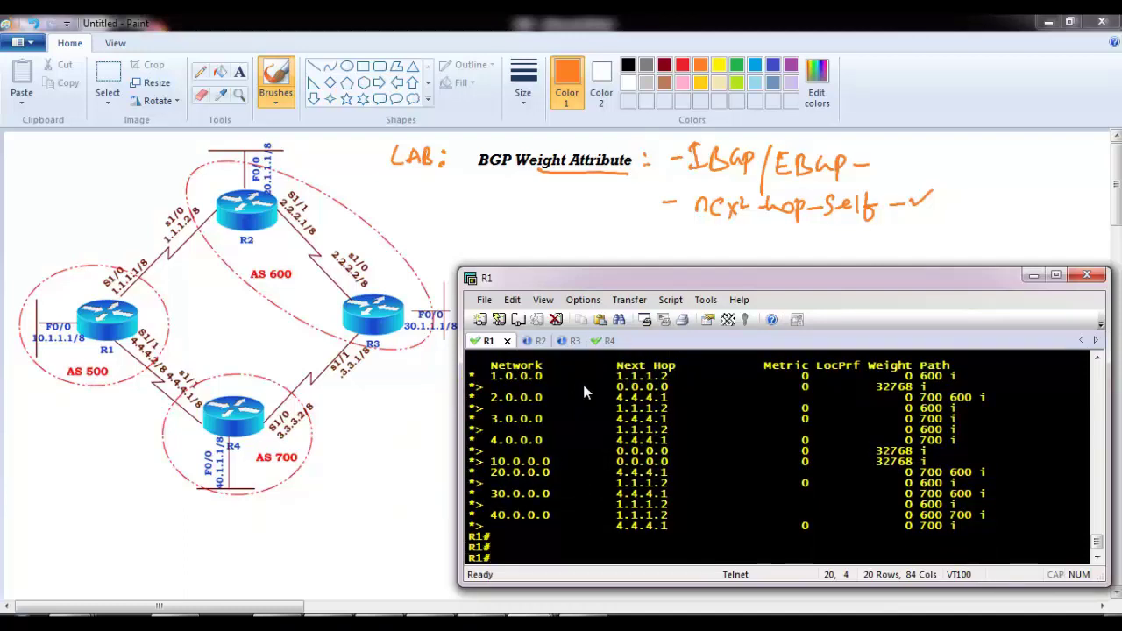
- Point out next hop 1.1.1.2 and paths '600 i' and '700 600 i', then redisplay the table
drag(610, 377, 691, 384)
drag(817, 380, 998, 395)
click(929, 412)
click(888, 418)
key(Return)
key(Return)
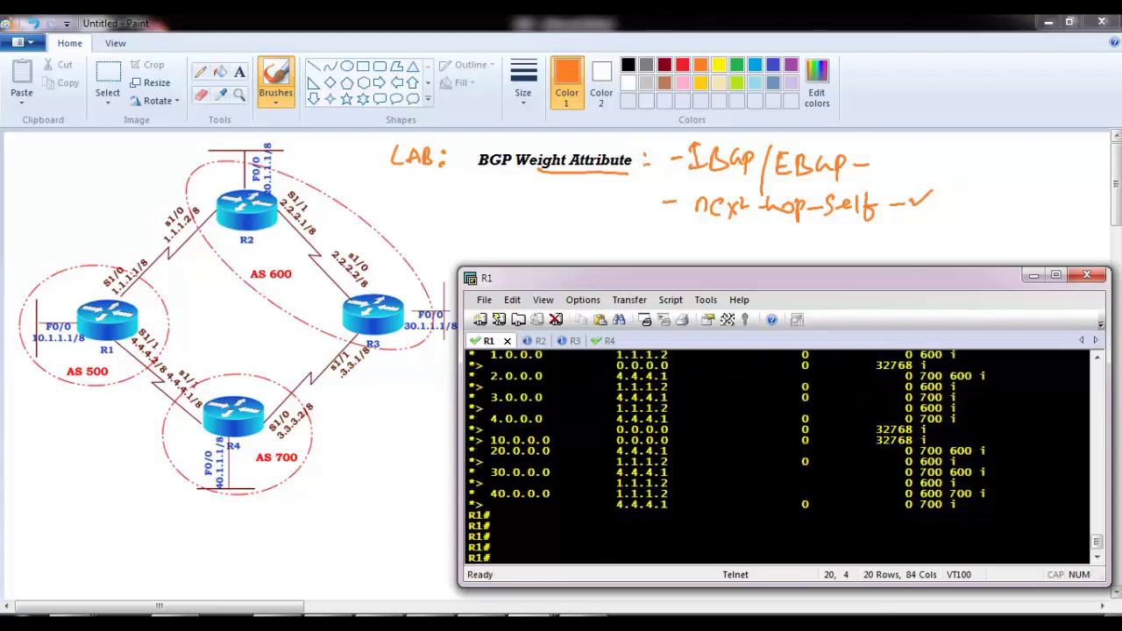
text(sh ip bg)
key(Tab)
key(Return)
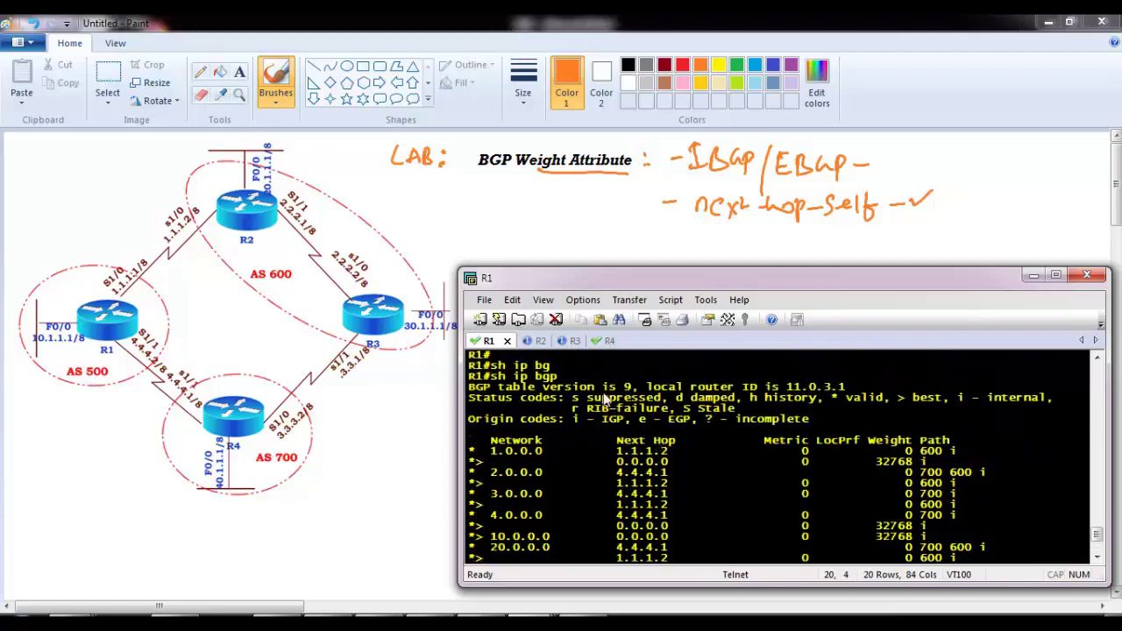
- Run 'show ip bgp summary' in the R3 session
click(564, 341)
key(Return)
key(Return)
text(sh ip )
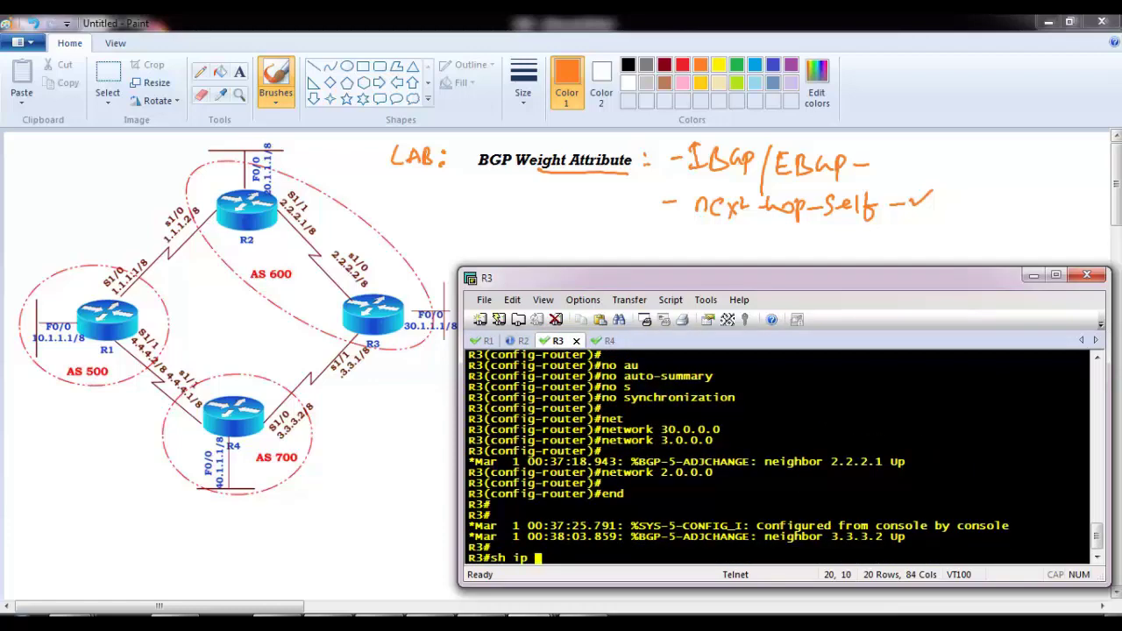
text(bg)
key(Tab)
text(su)
key(Tab)
key(Return)
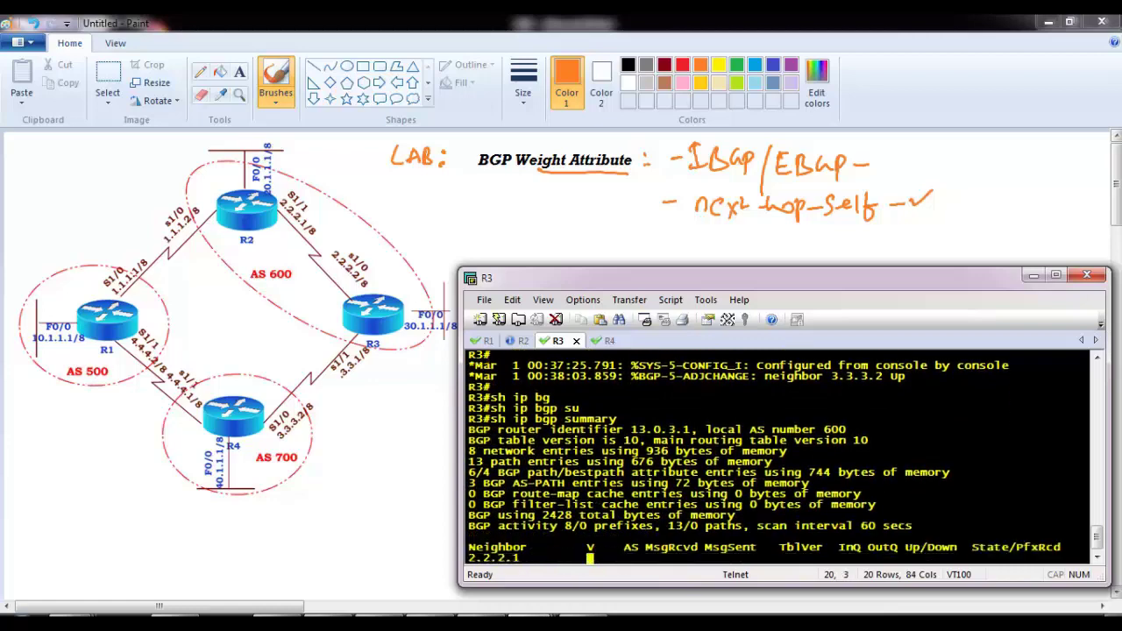
- Display R3's BGP table and highlight the established neighbors 2.2.2.1 and 3.3.3.2
key(Return)
key(Return)
text(sh ip )
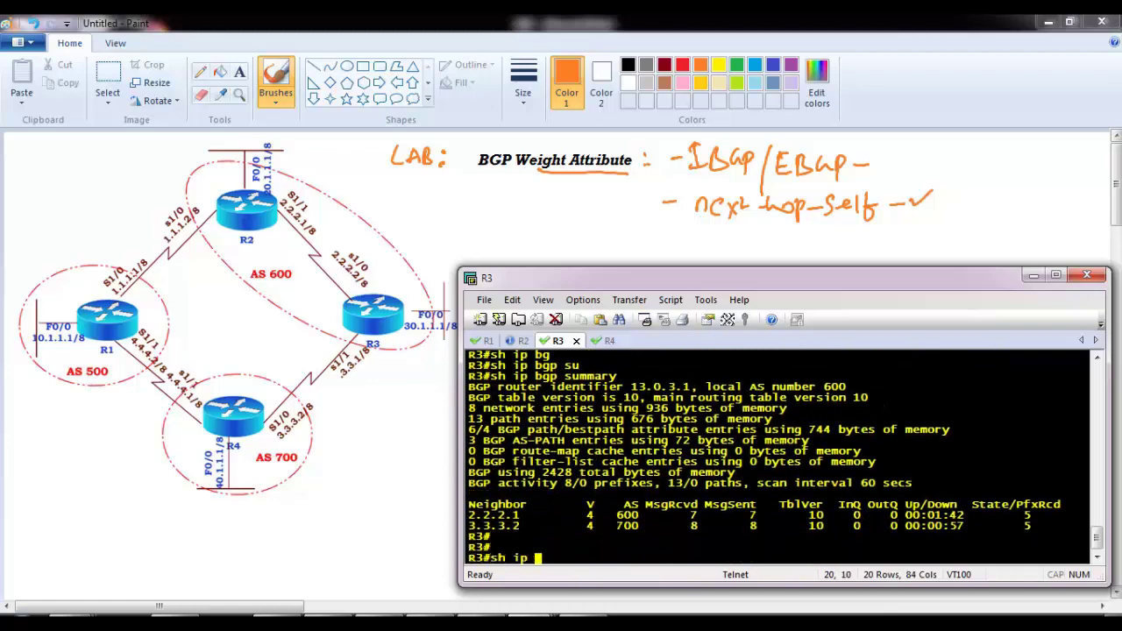
text(bg)
key(Tab)
key(Return)
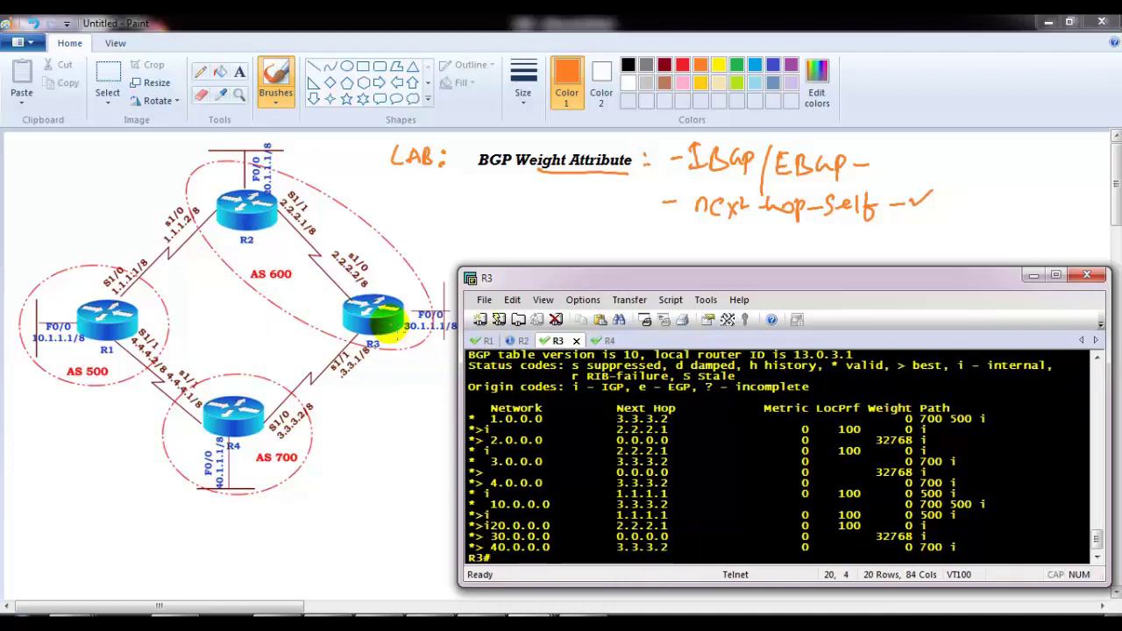
scroll(550, 435, up, 4)
drag(491, 419, 1035, 441)
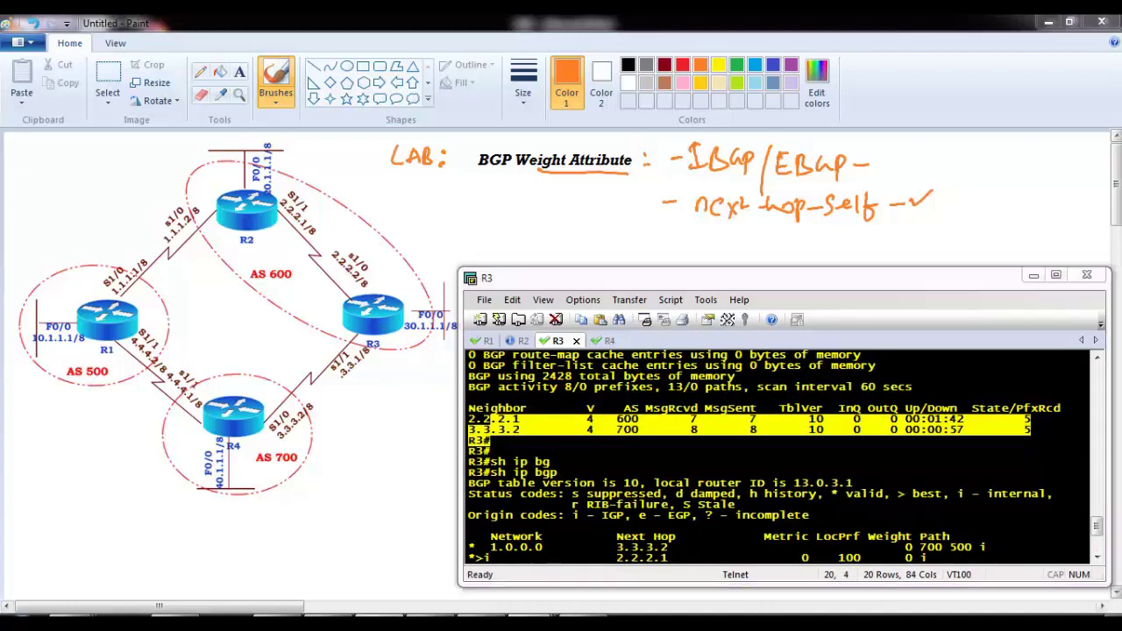
- Bring up the Word BGP lab notes showing R1's reference table
key(alt+Tab)
scroll(377, 386, down, 5)
scroll(379, 390, up, 20)
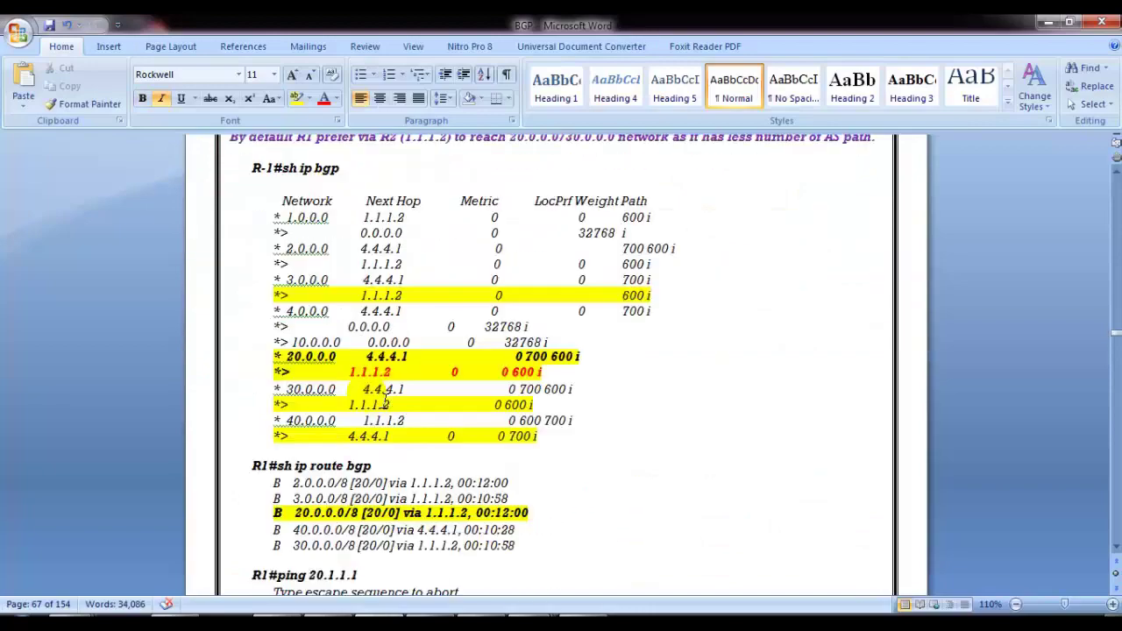
- Correct the double space in the page 65 next-hop-behaviour heading, then minimize Word
scroll(383, 399, up, 15)
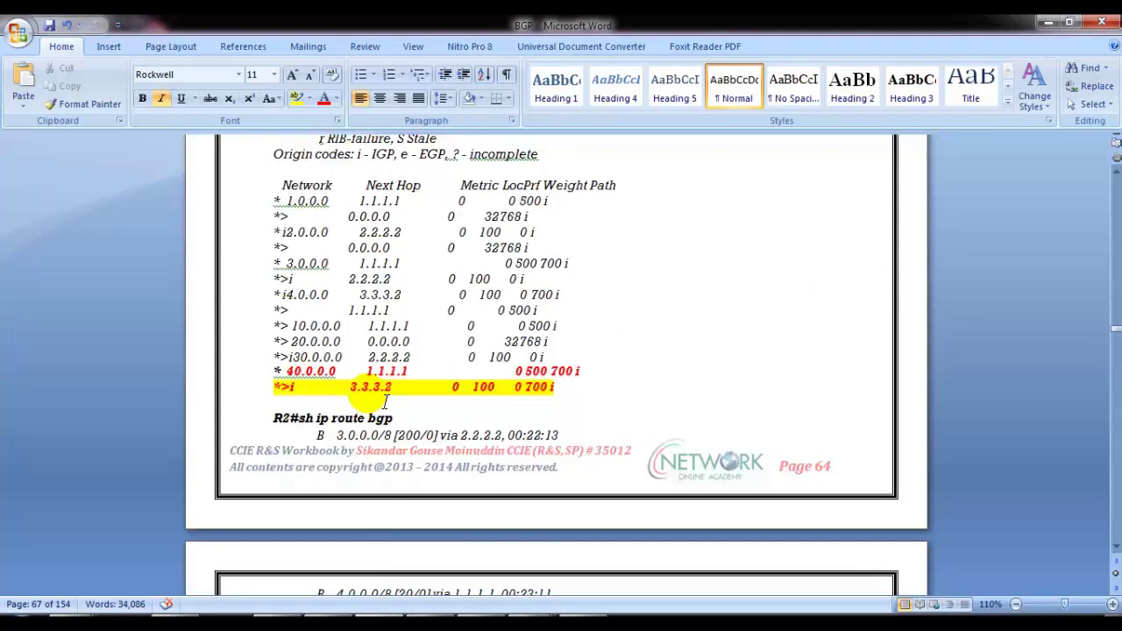
scroll(384, 401, down, 3)
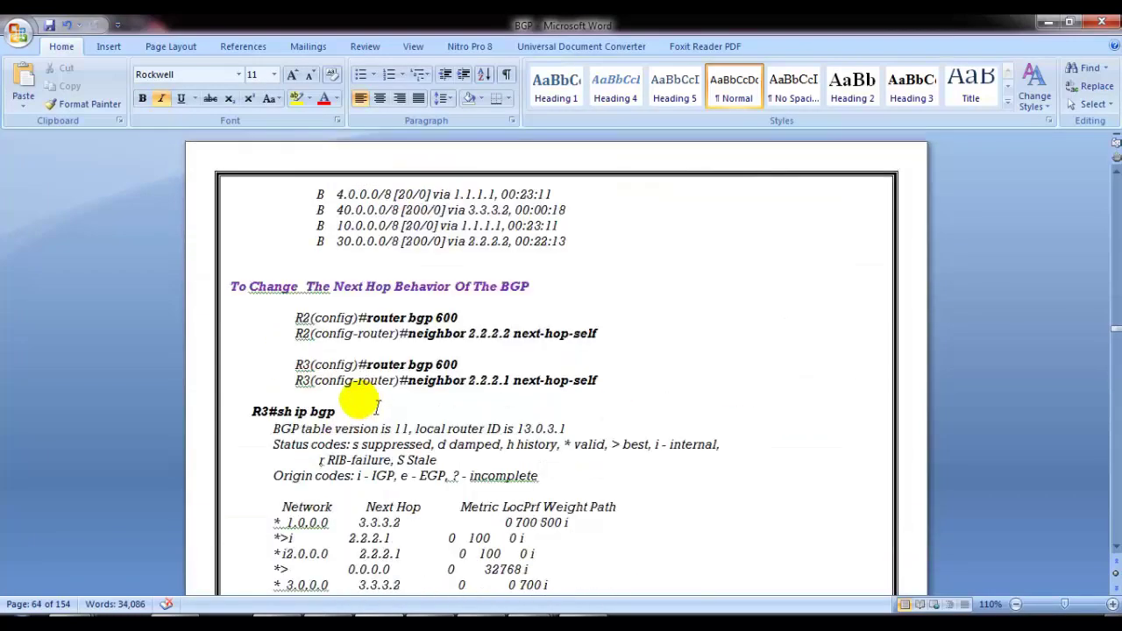
right_click(298, 289)
click(350, 306)
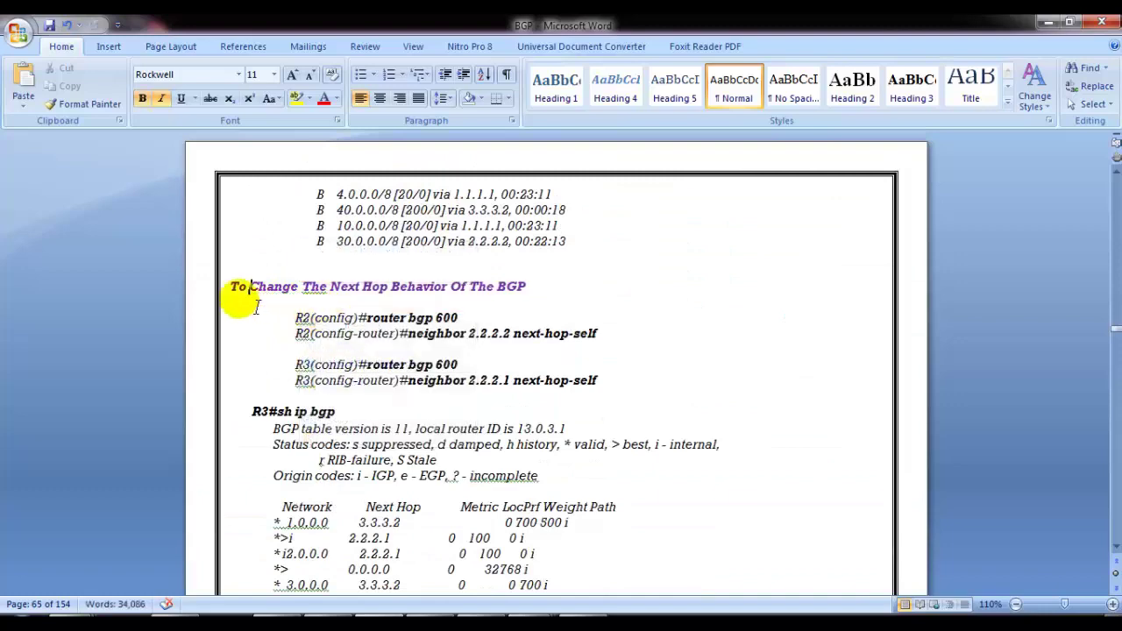
click(1049, 22)
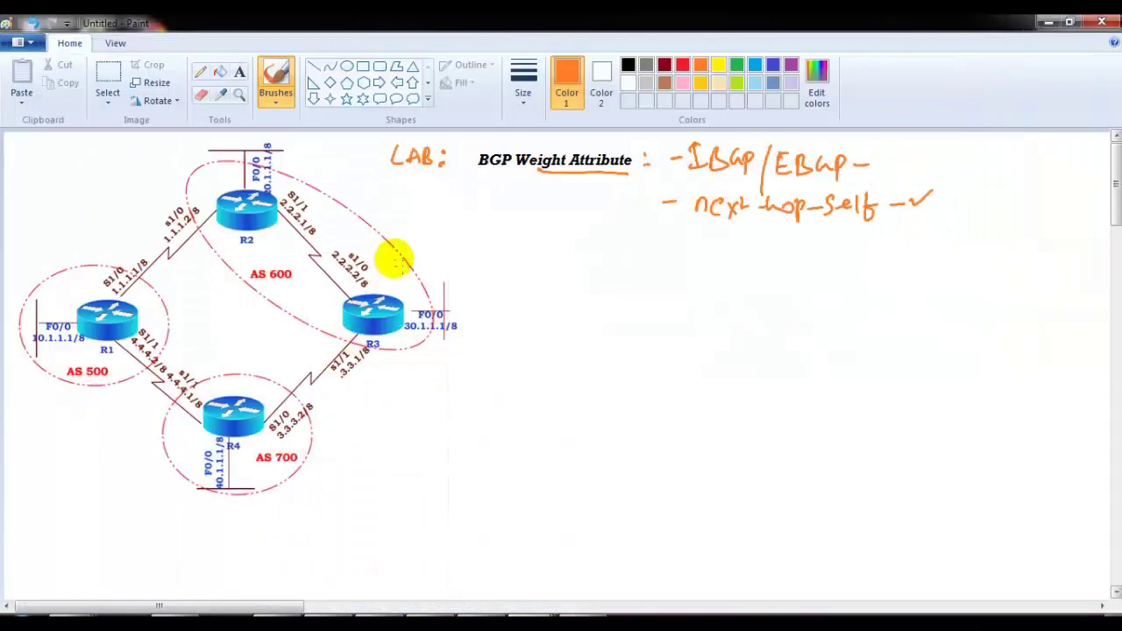
- Draw an orange R1-to-R2 arrow labelled with weight 10000 and the neighbor address
mouse_move(88, 306)
mouse_down()
mouse_move(114, 250)
mouse_move(198, 221)
mouse_up()
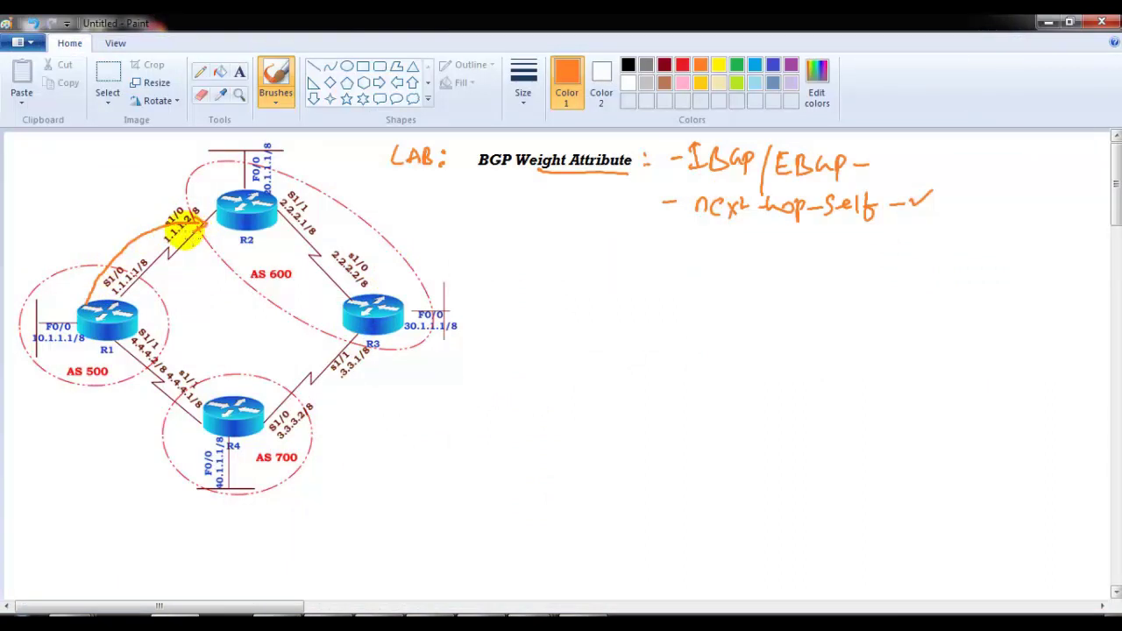
key(ctrl+z)
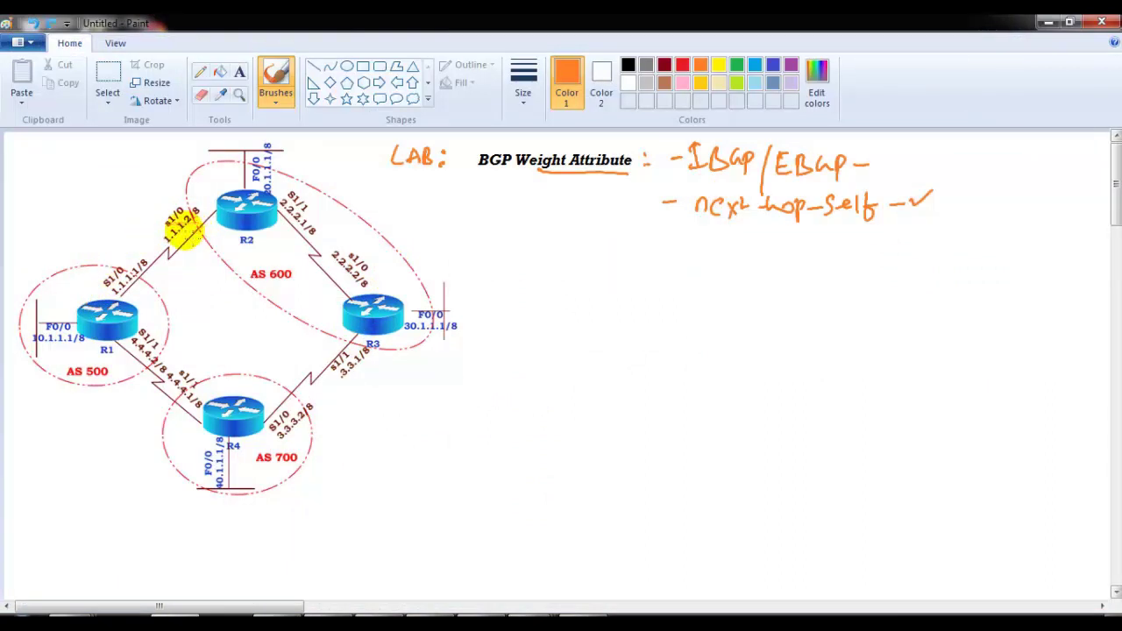
click(530, 374)
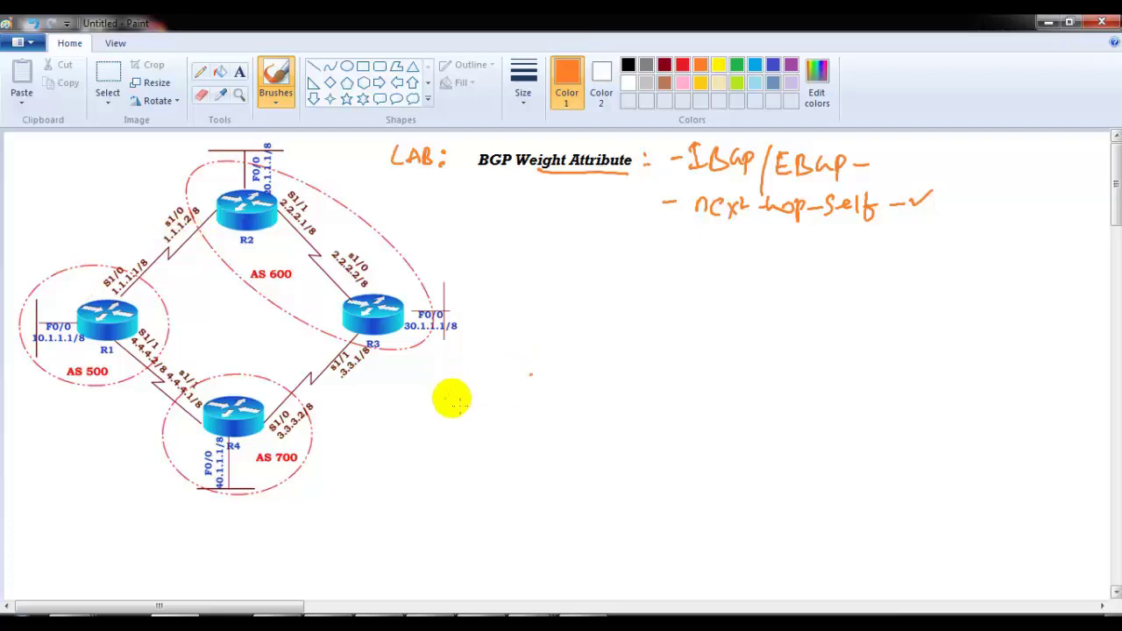
mouse_move(107, 323)
mouse_down()
mouse_move(201, 181)
mouse_move(217, 186)
mouse_up()
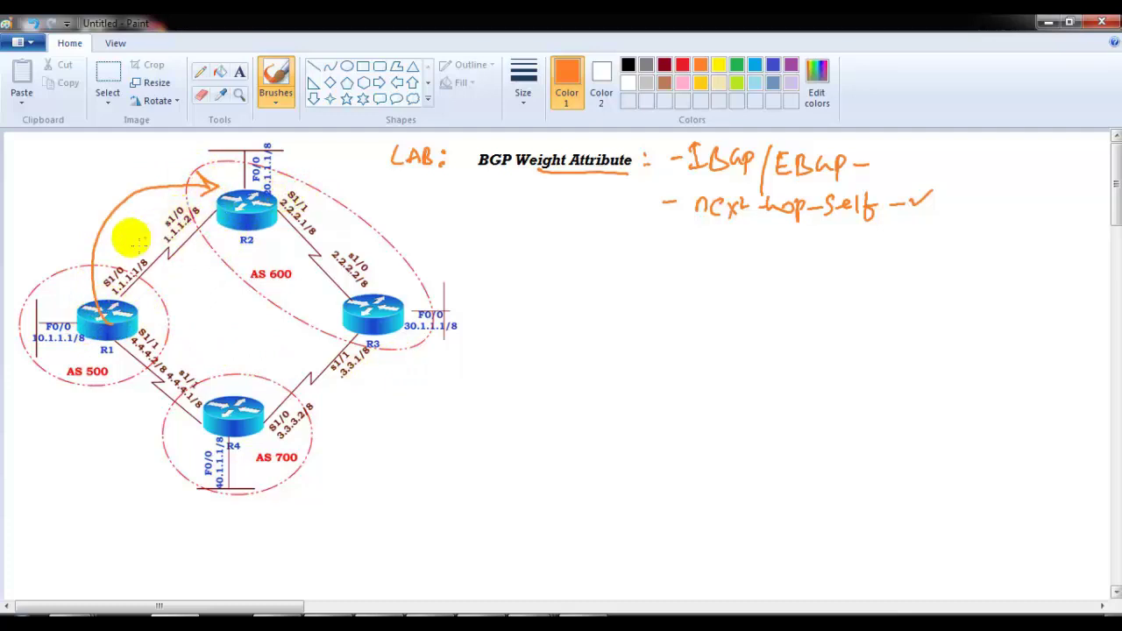
drag(35, 175, 92, 144)
mouse_move(78, 218)
mouse_down()
mouse_move(80, 196)
mouse_move(110, 179)
mouse_up()
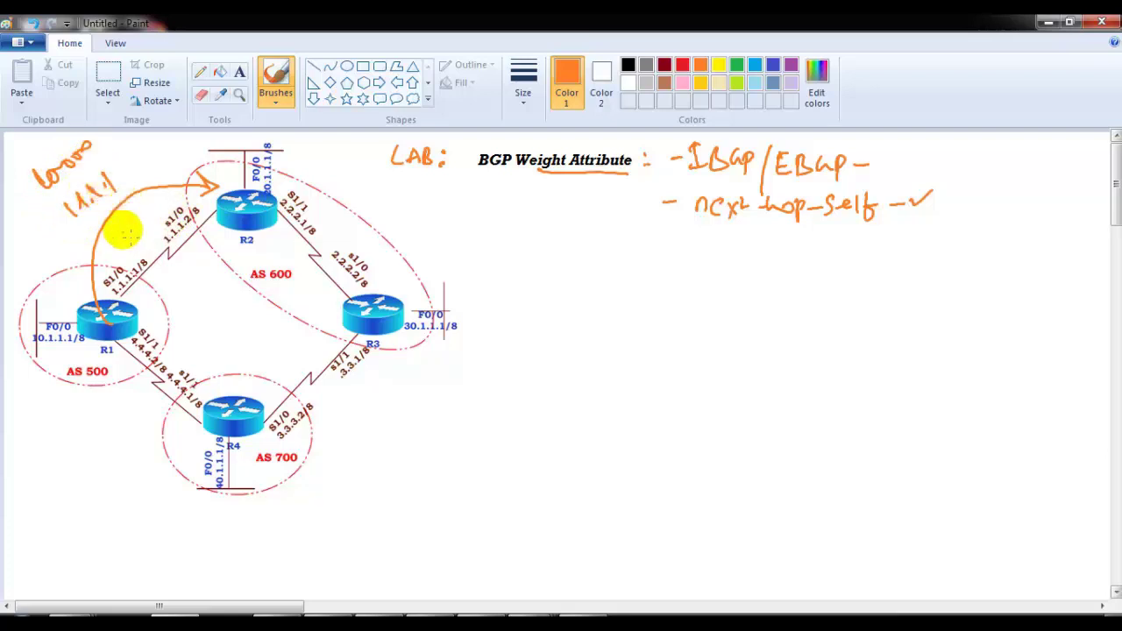
- In green, draw R2-to-R3 arrows labelled 10-000 and 1.1.1.1, then return to R3's terminal
click(737, 65)
mouse_move(279, 211)
mouse_down()
mouse_move(406, 248)
mouse_move(386, 286)
mouse_move(408, 263)
mouse_up()
drag(431, 203, 497, 208)
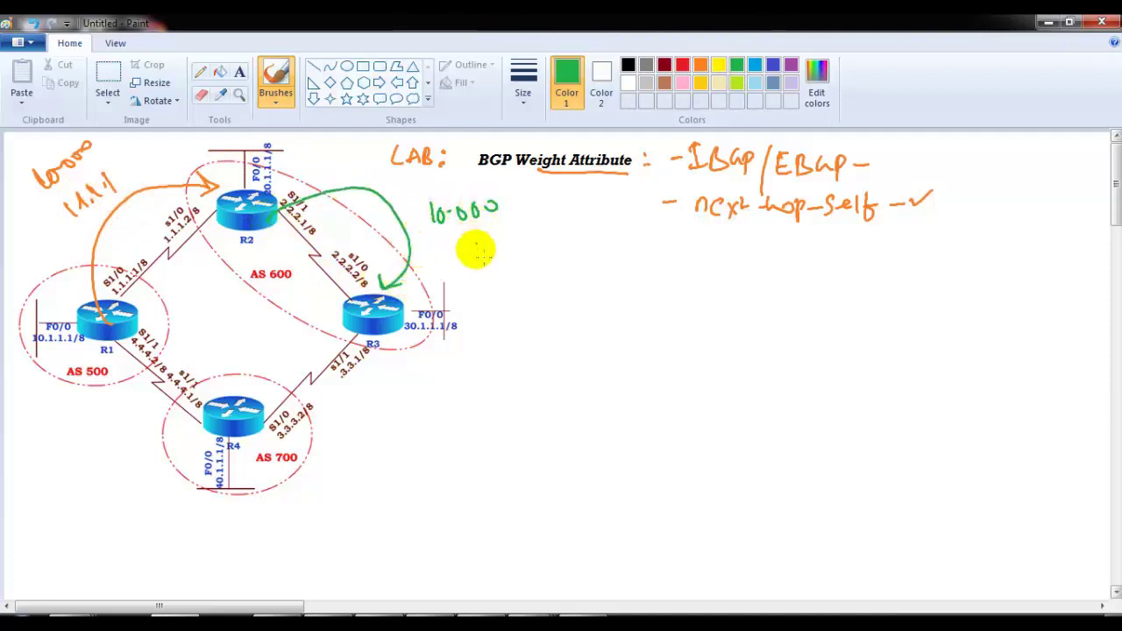
mouse_move(444, 235)
mouse_down()
mouse_move(496, 236)
mouse_move(503, 250)
mouse_up()
mouse_move(273, 244)
mouse_down()
mouse_move(325, 289)
mouse_move(325, 303)
mouse_up()
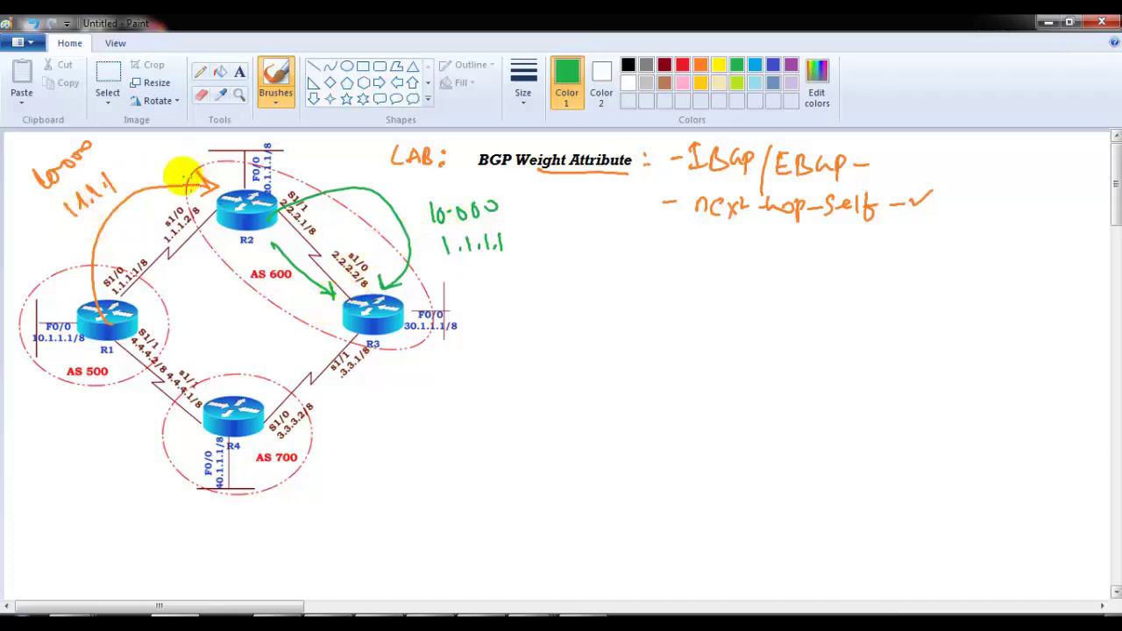
mouse_move(279, 208)
mouse_down()
mouse_move(581, 227)
mouse_move(568, 235)
mouse_up()
key(alt+Tab)
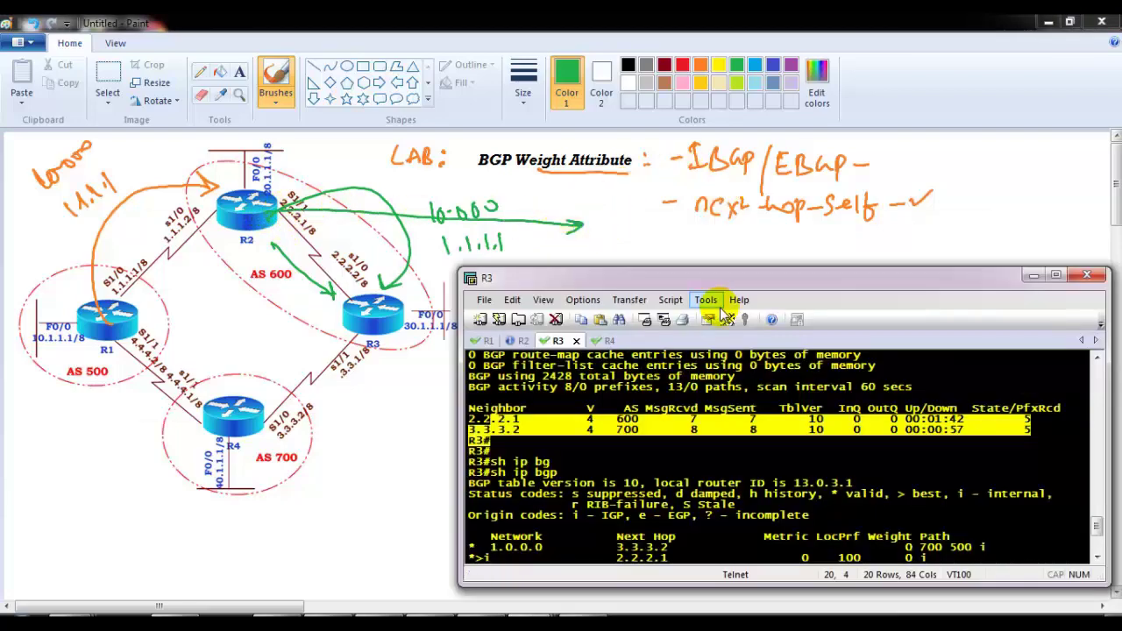
- Clear the neighbor-row highlight and switch to the R2 session showing neighbor 2.2.2.2 up
click(596, 379)
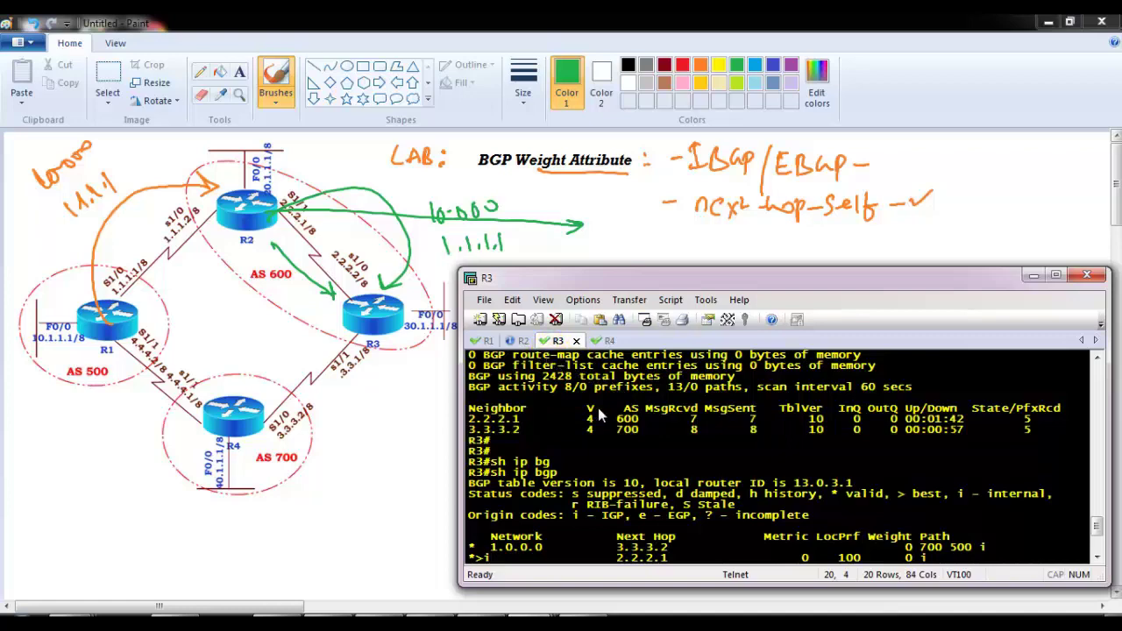
click(523, 340)
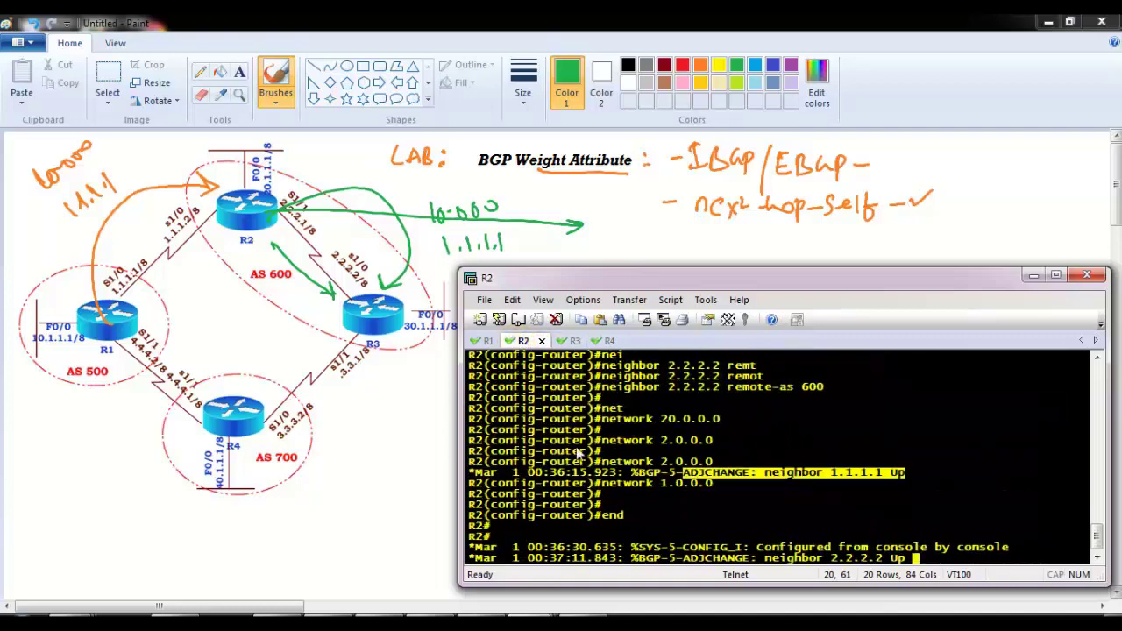